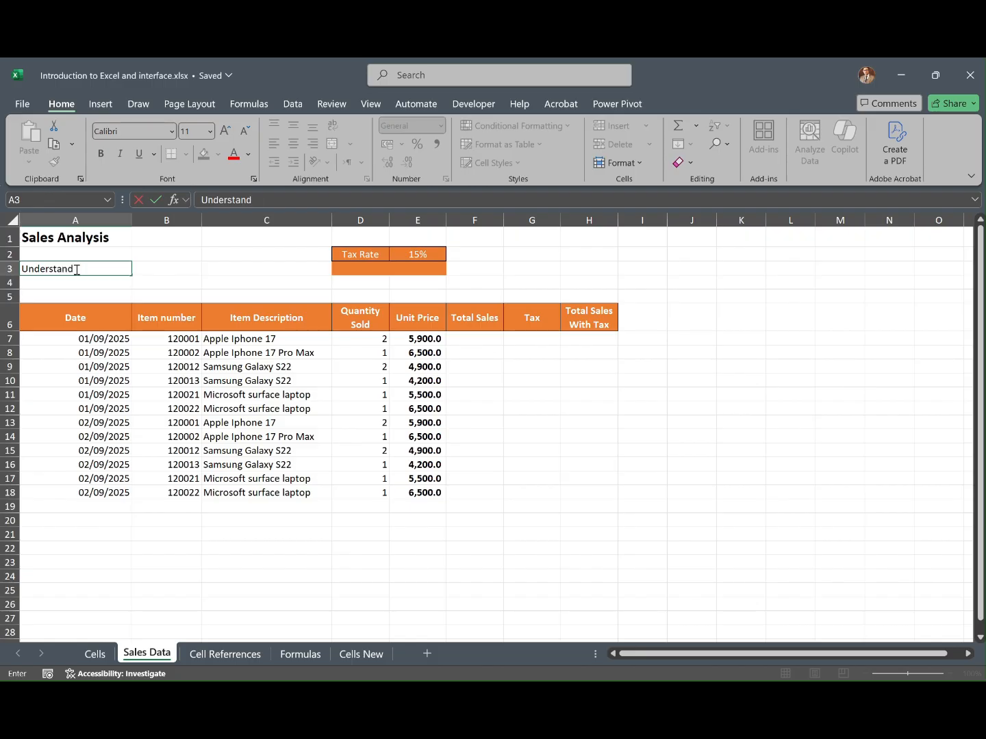
Complete the text in cell A3 so it reads "Understandig Formula".
type("Formu")
key("Return")
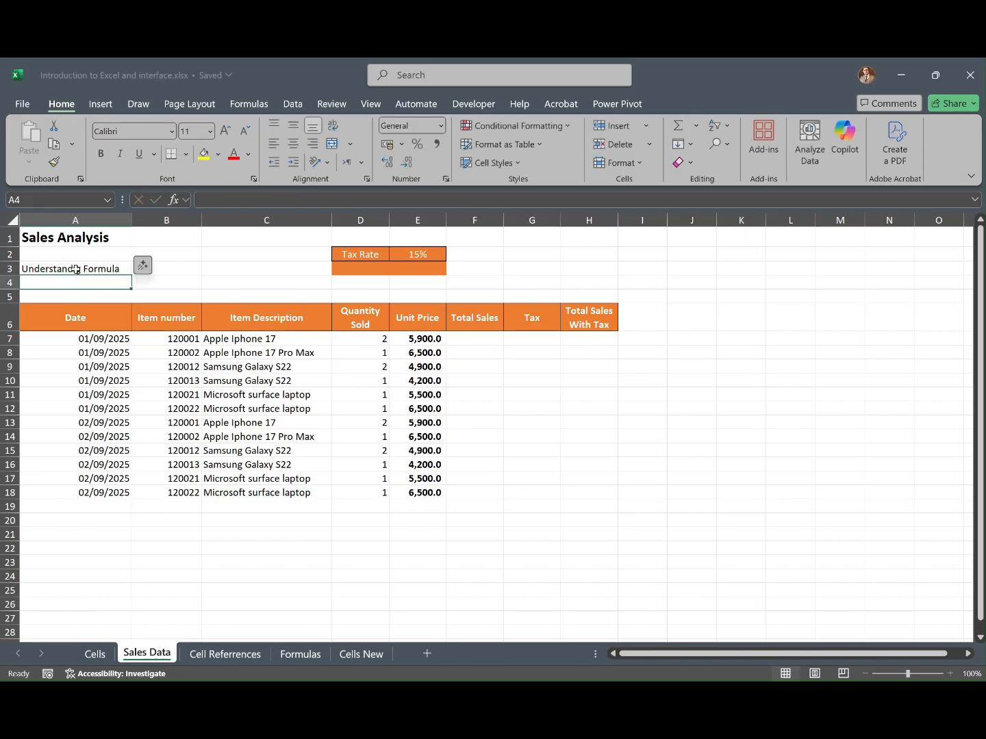
left_click(716, 197)
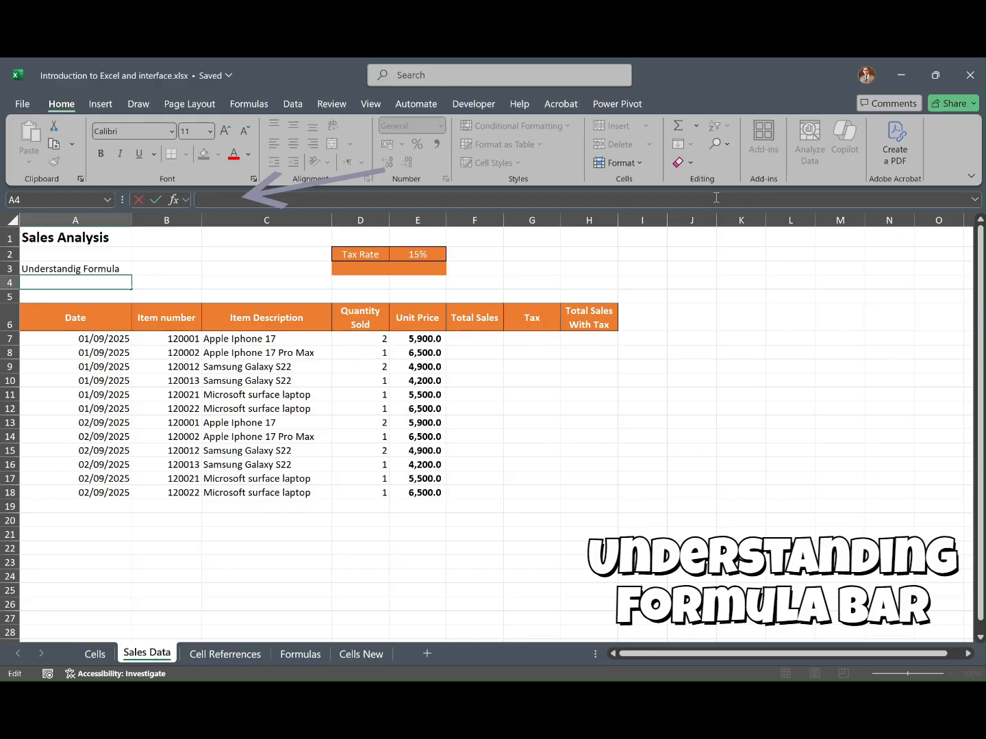
type("=")
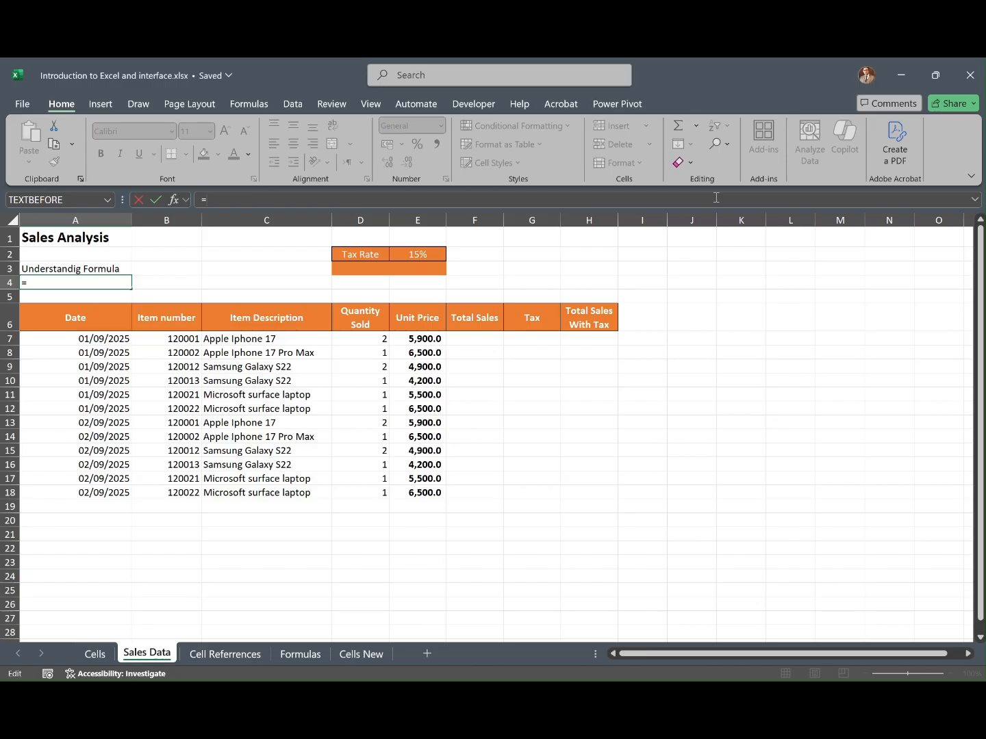
key("Escape")
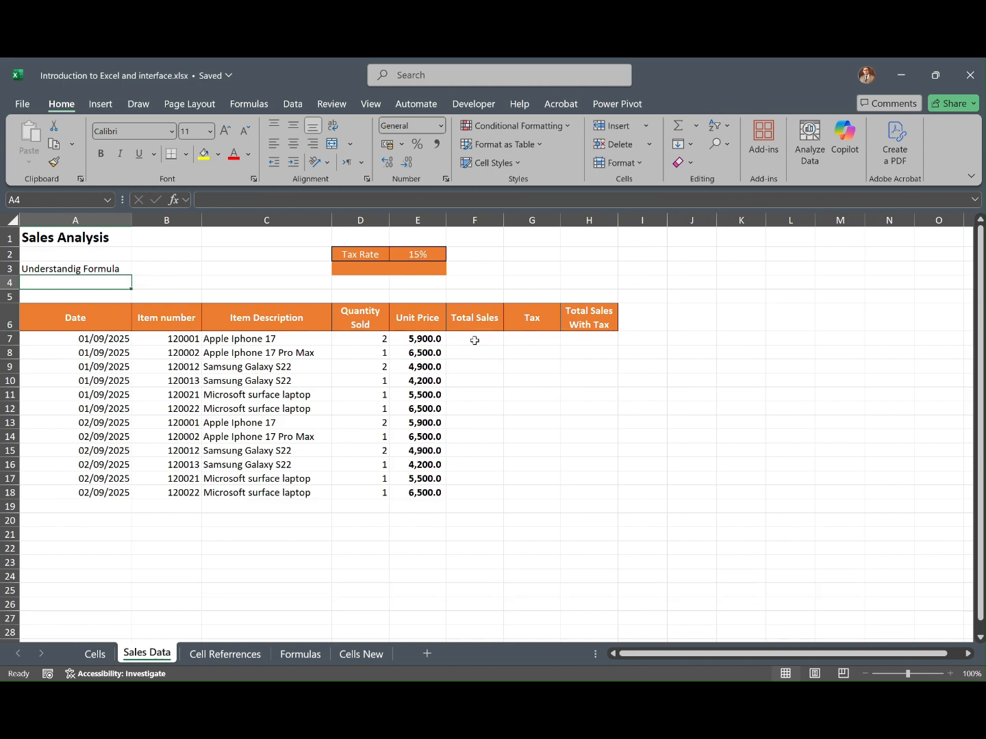
Calculate the Total Sales of the first item in F7 with the formula =D7*E7.
left_click(474, 339)
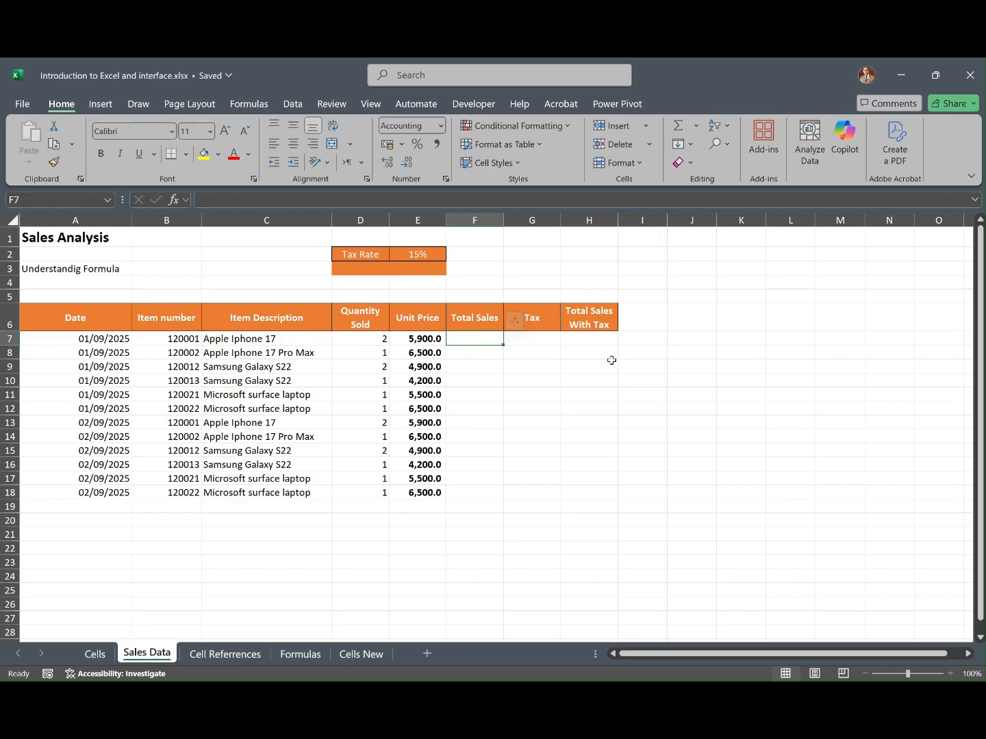
type("=")
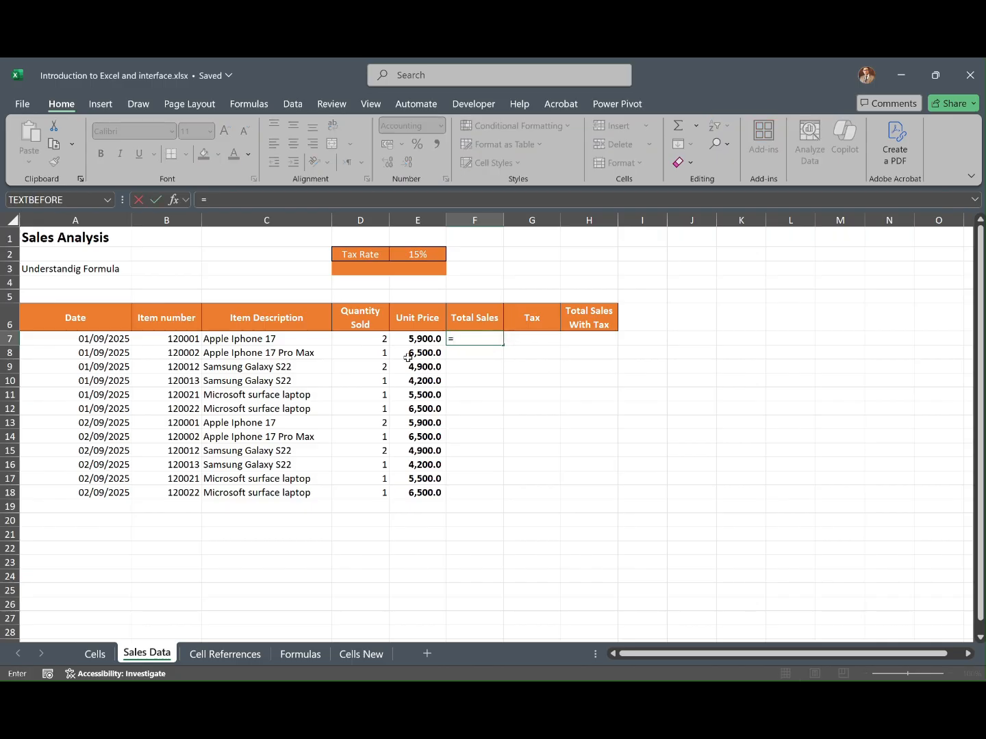
left_click(365, 341)
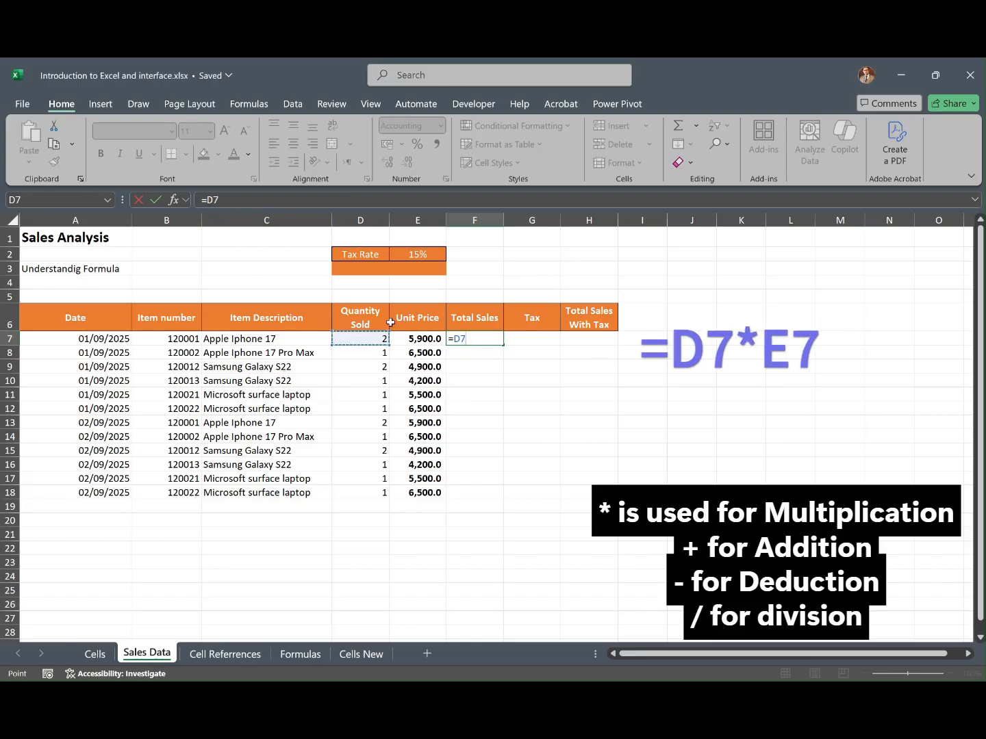
type("*")
left_click(436, 341)
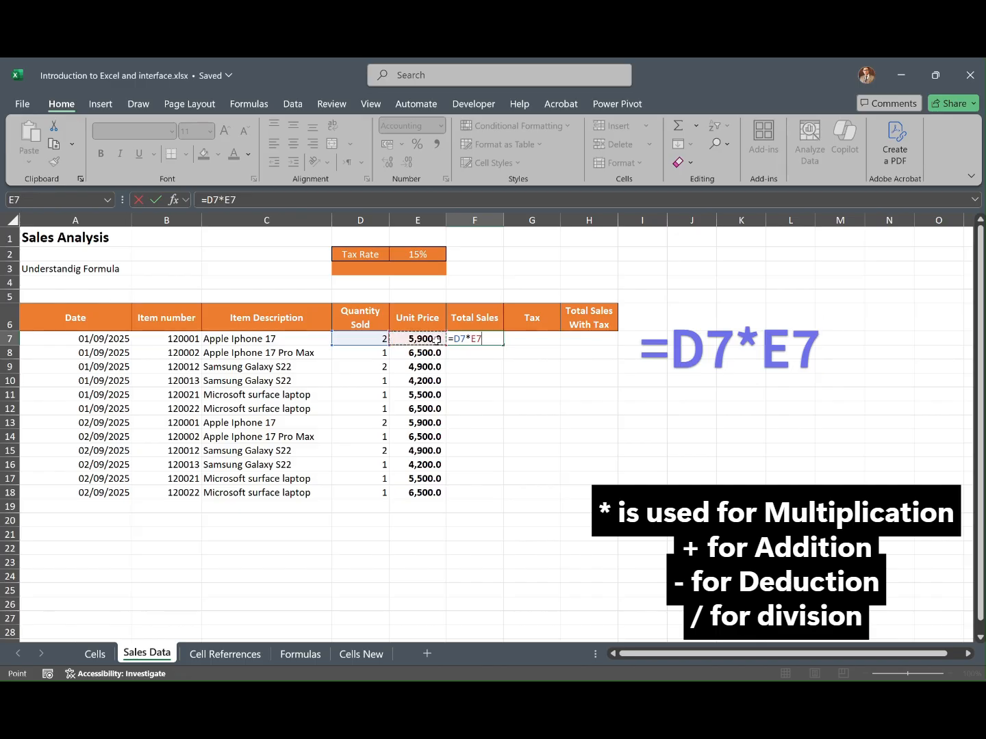
key("Return")
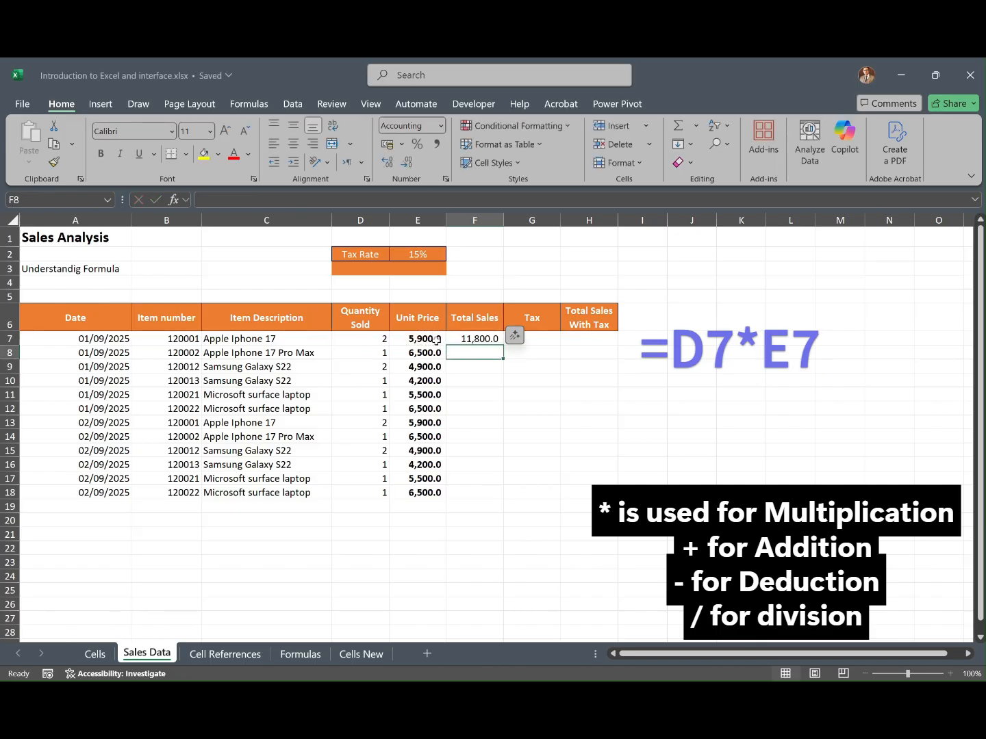
Fill the Total Sales formula from F7 down to F18 and check the copied formula in F8.
left_click(490, 339)
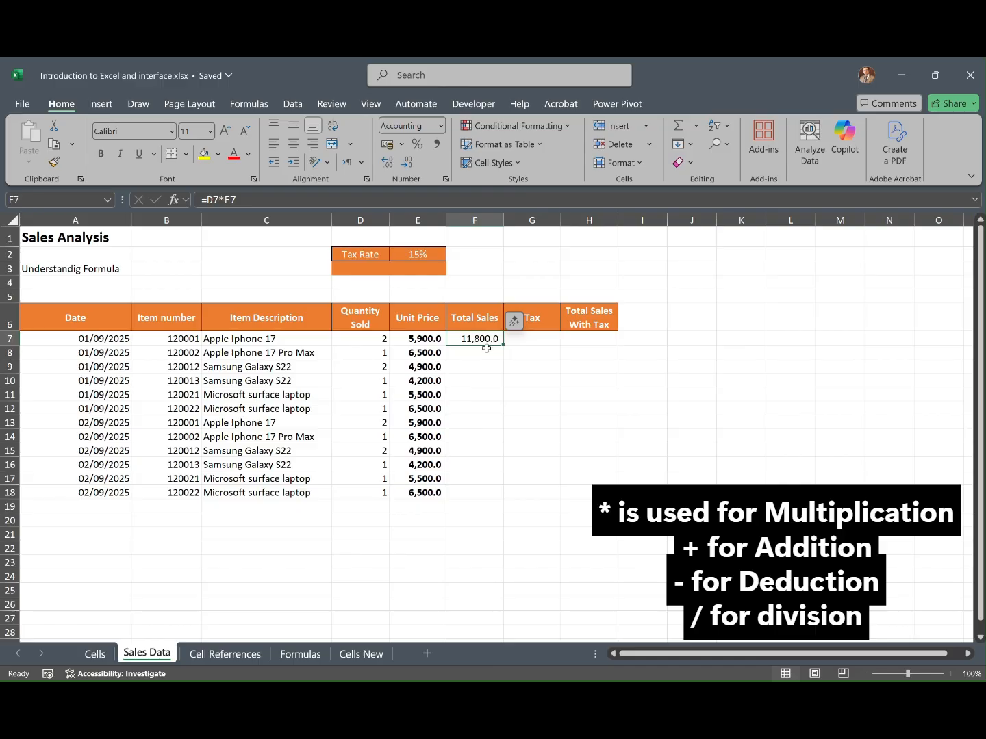
left_click_drag(503, 346, 499, 496)
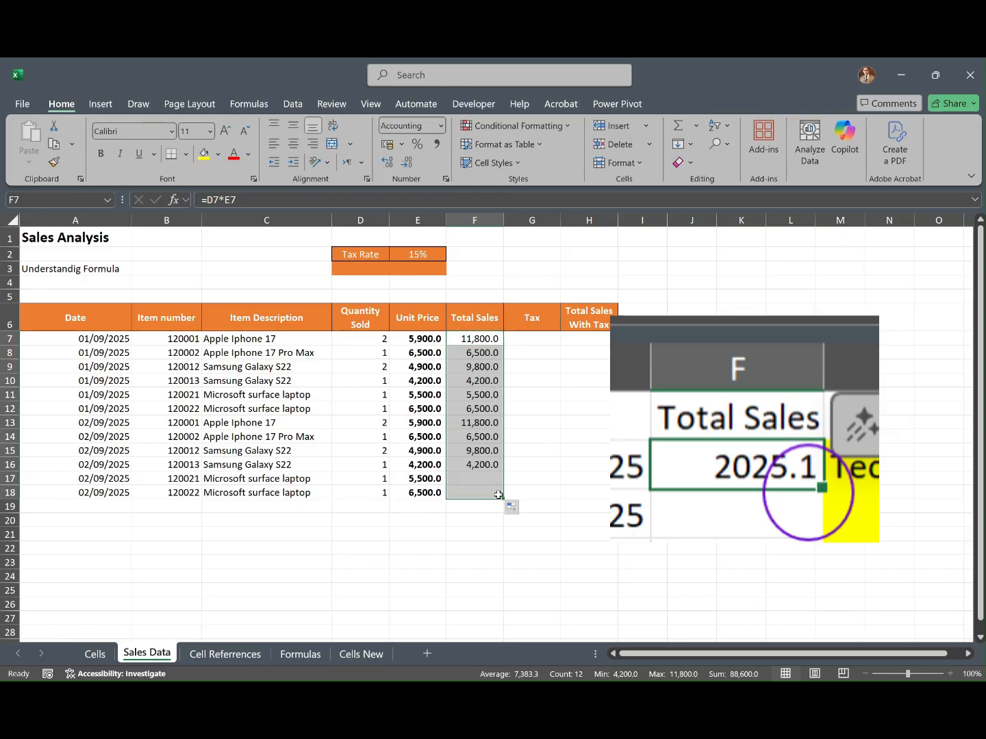
left_click(483, 354)
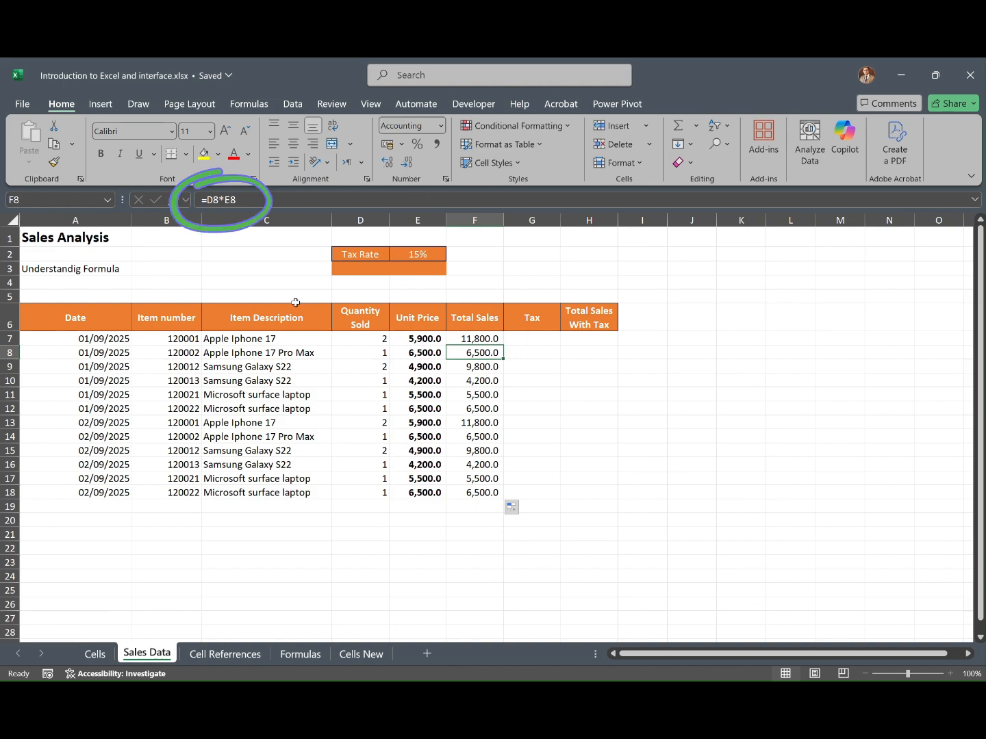
Enter the note "There are many formulas predefined by Excel" in cell J1.
left_click(695, 242)
type("There are manu")
key("BackSpace")
type("y ")
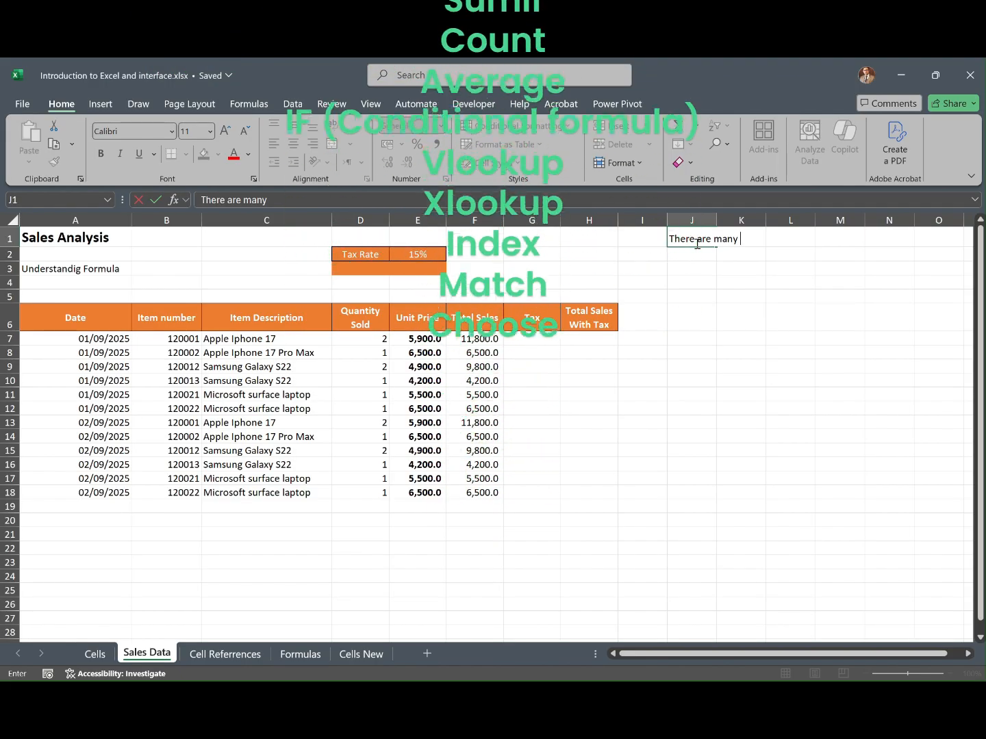
type("formul")
type("as pred")
type("eif")
type("fined by Excel")
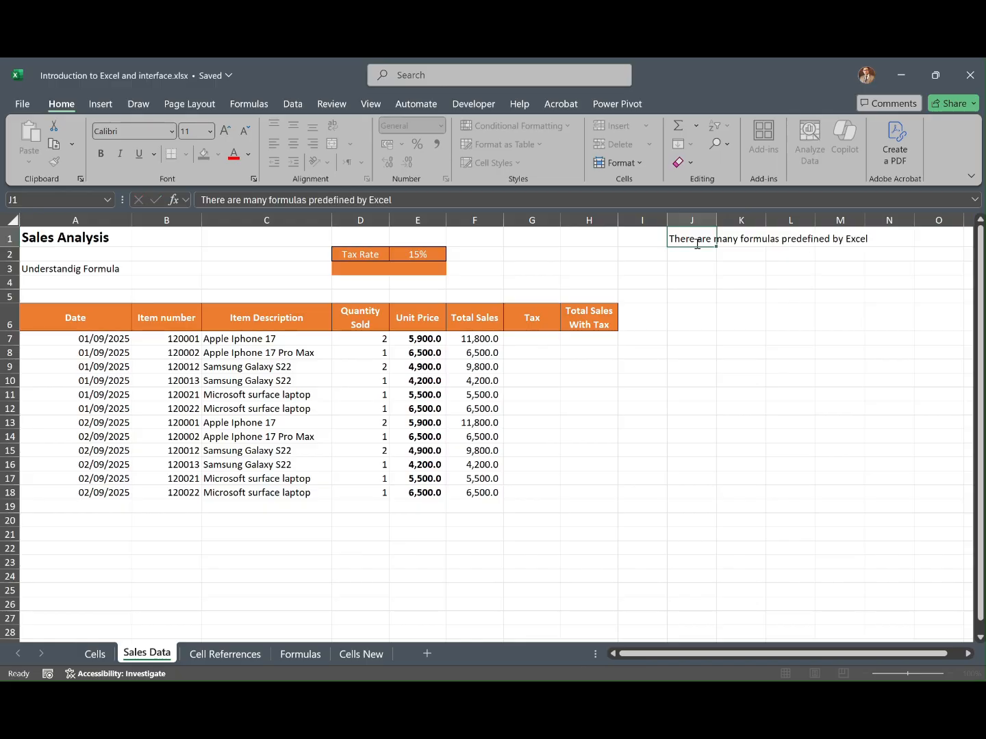
key("Return")
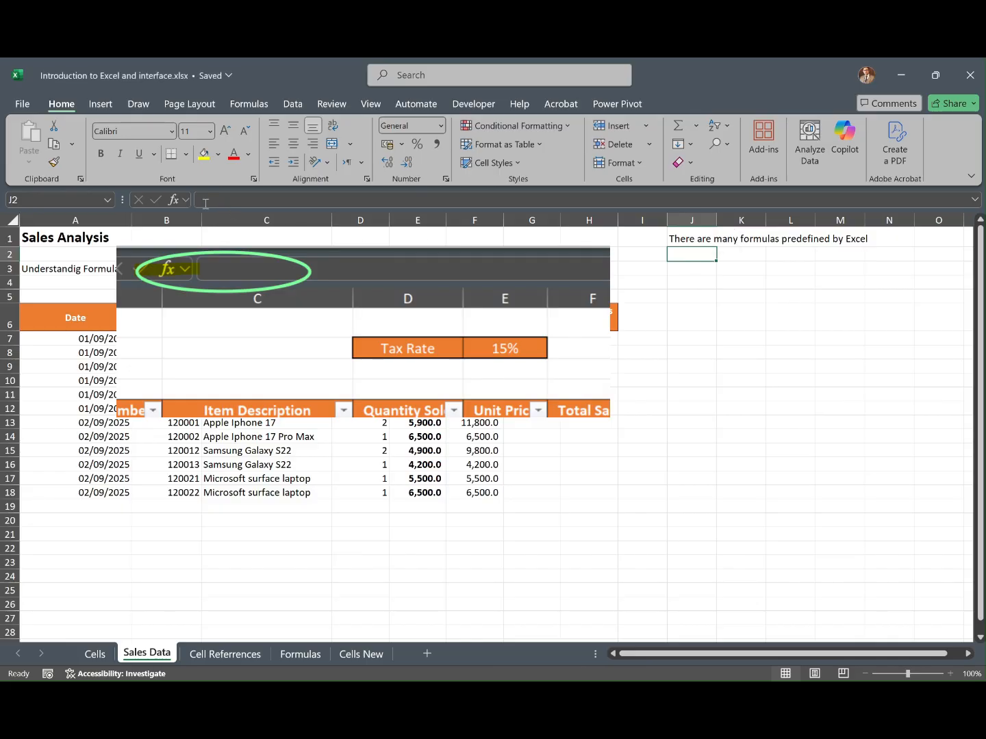
Open Insert Function for cell J2 and read the DAY and DAYS descriptions in the Date & Time category.
left_click(176, 200)
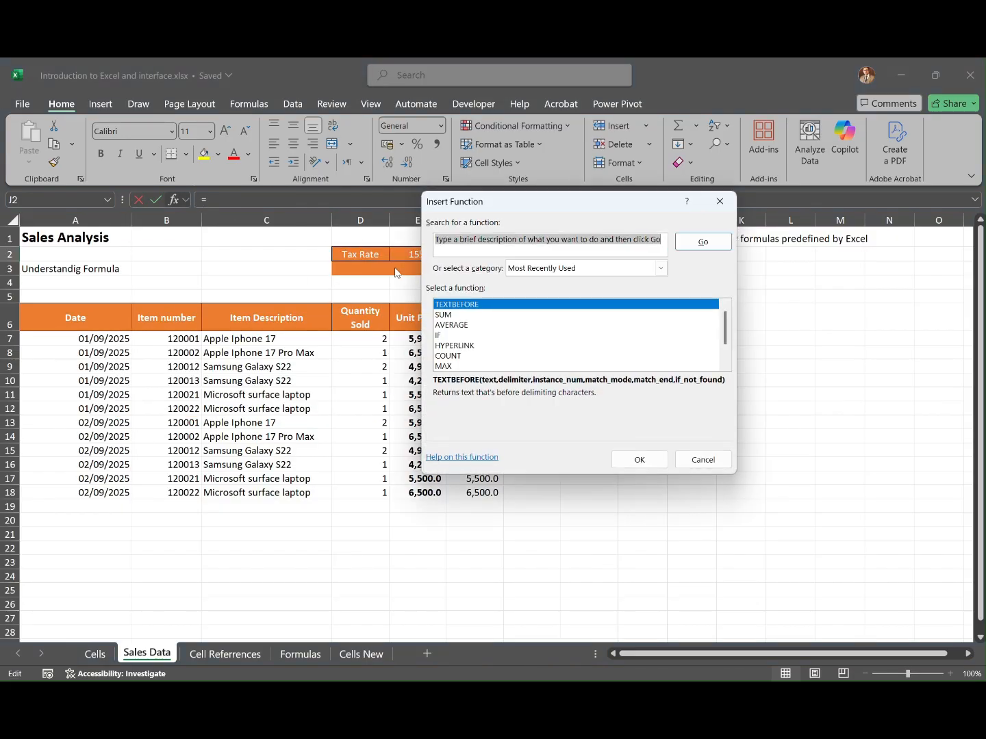
left_click(542, 268)
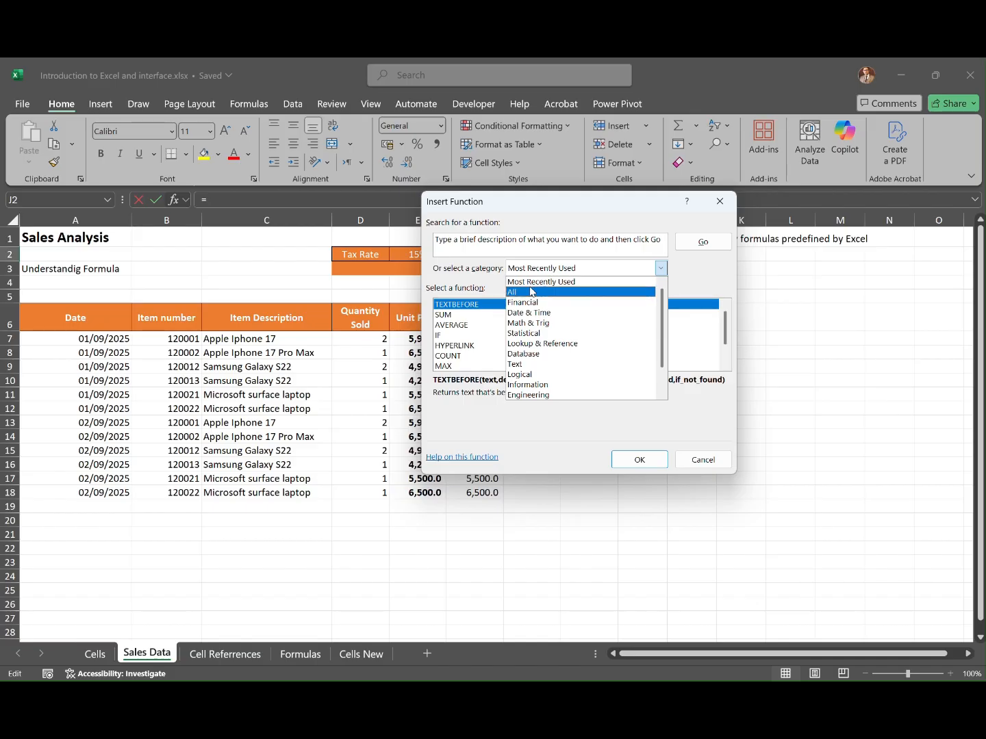
left_click(524, 312)
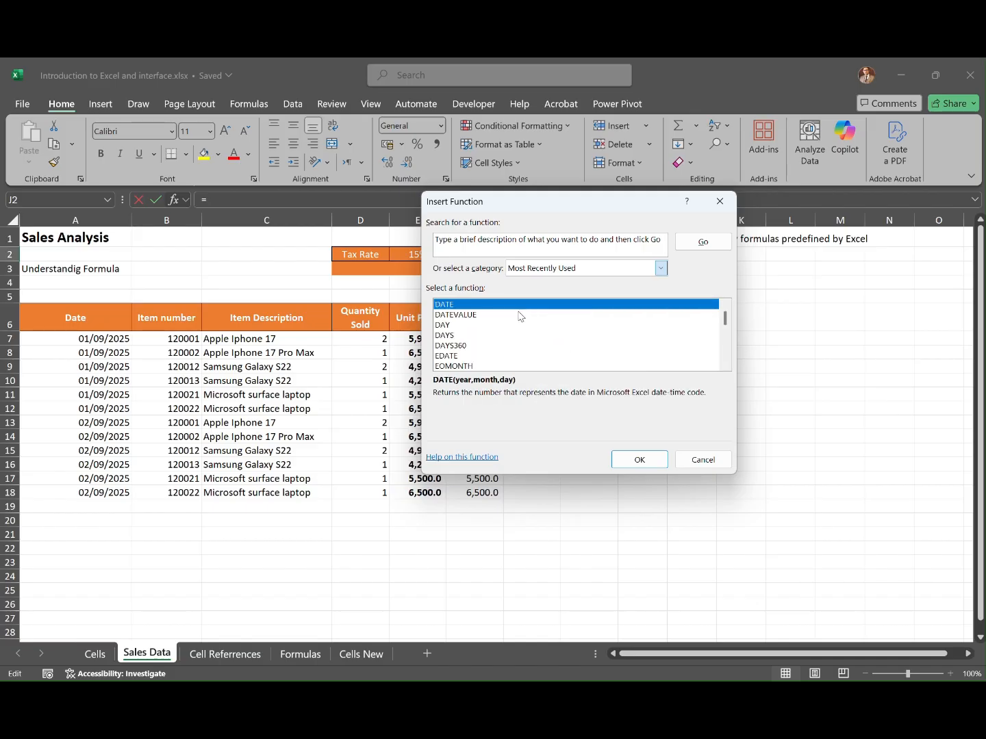
left_click(471, 325)
left_click(465, 336)
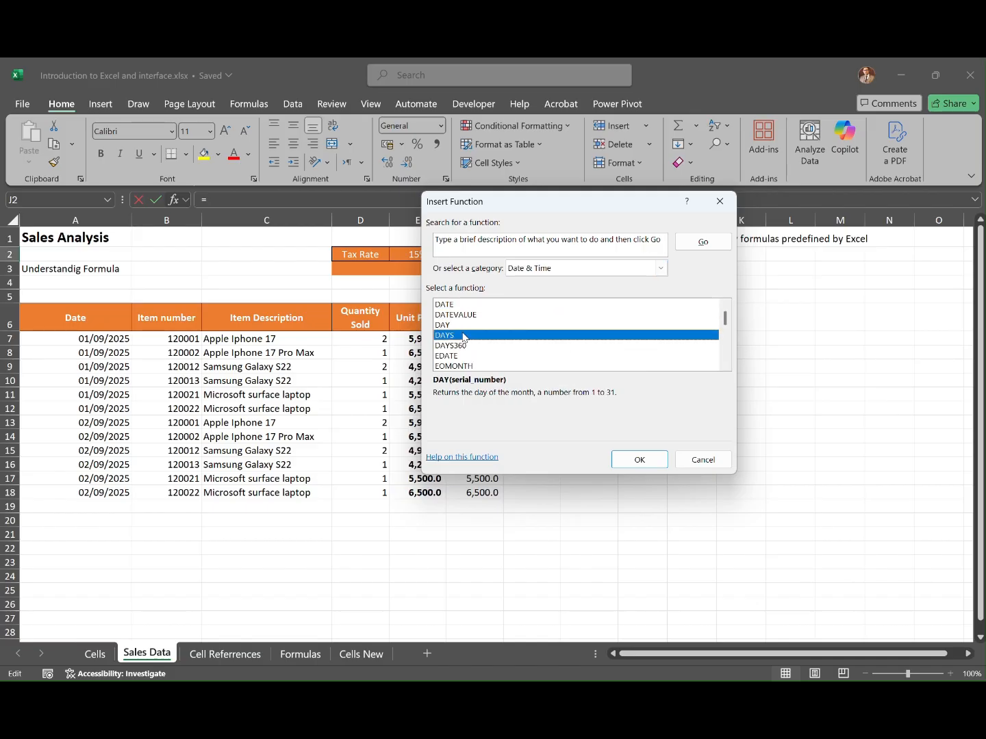
Switch the function category to Math & Trig and look through its functions from ABS to ASINH.
left_click(566, 271)
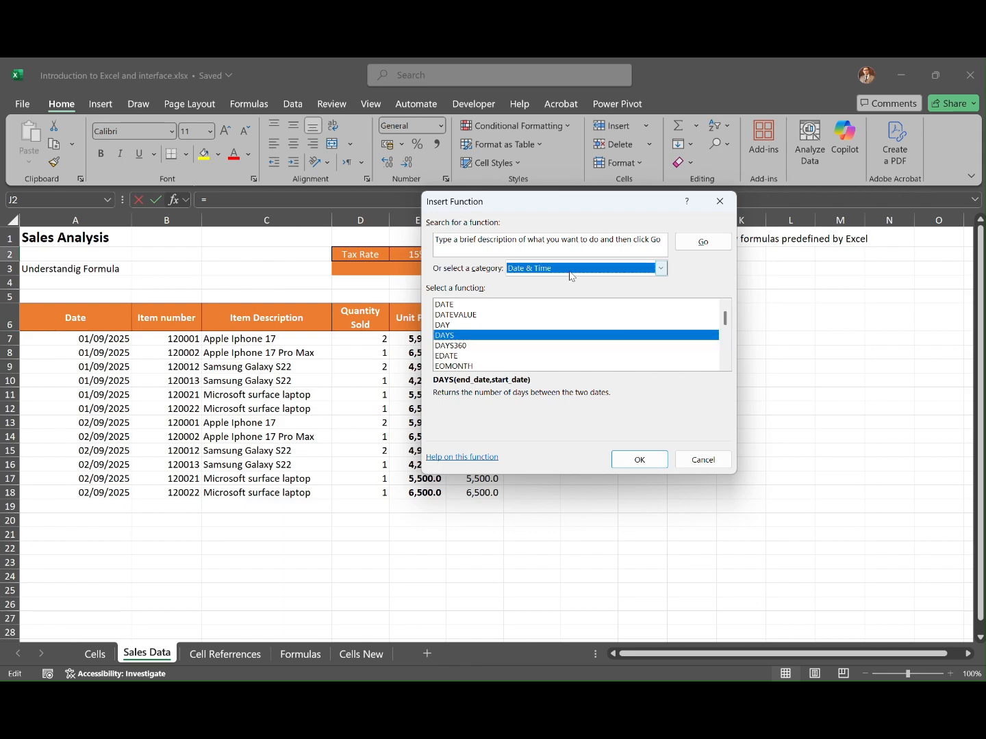
left_click(540, 323)
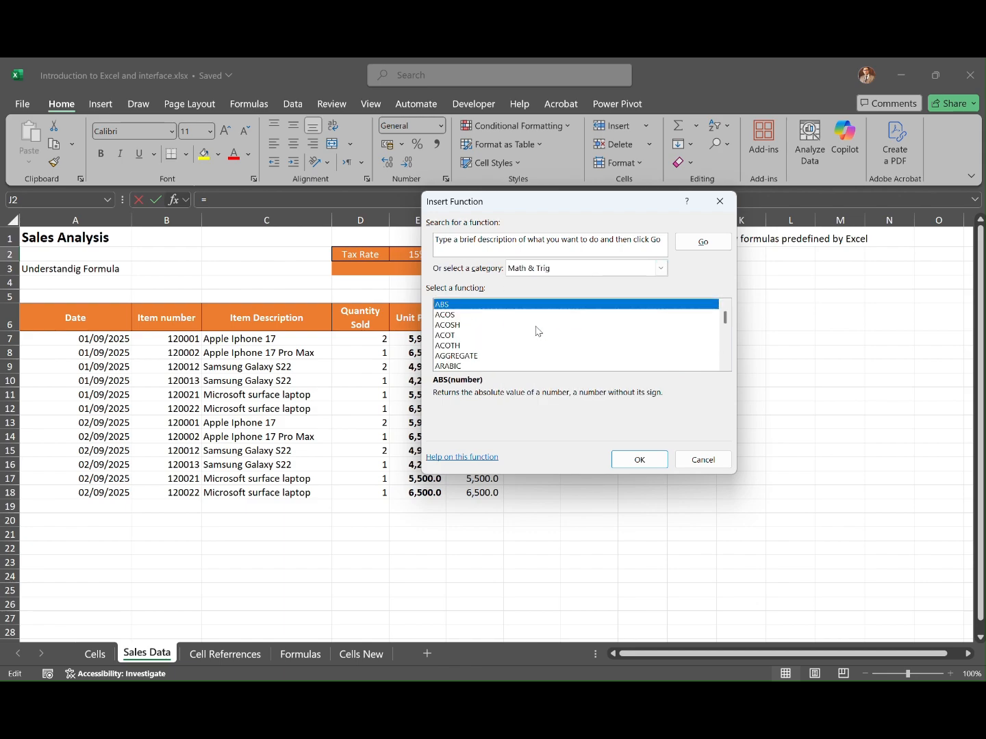
key("Down")
key("Down")
key("Down")
key("Down")
key("Down")
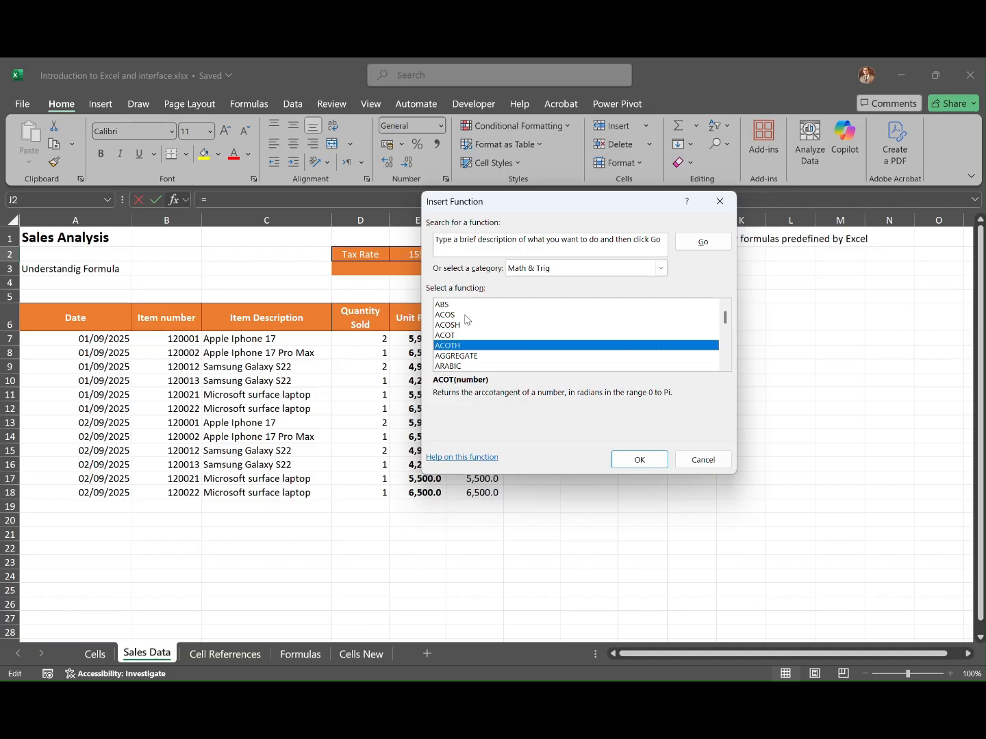
key("Down")
key("Down")
key("Down")
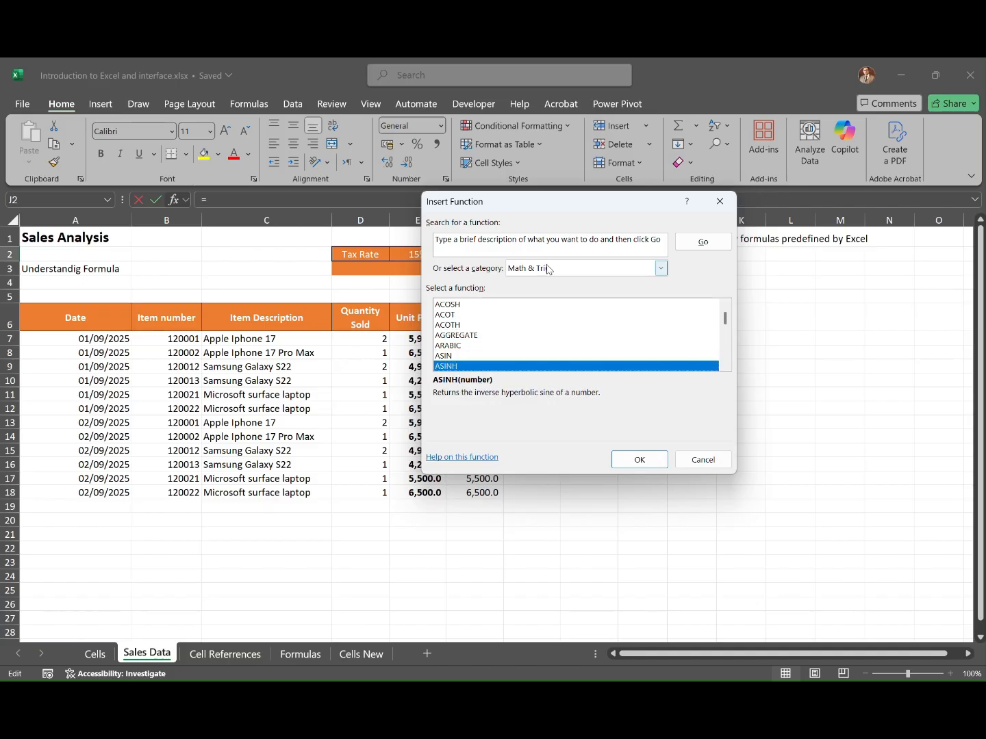
Switch the function category to Text and view the BAHTTEXT and CLEAN functions.
left_click(553, 268)
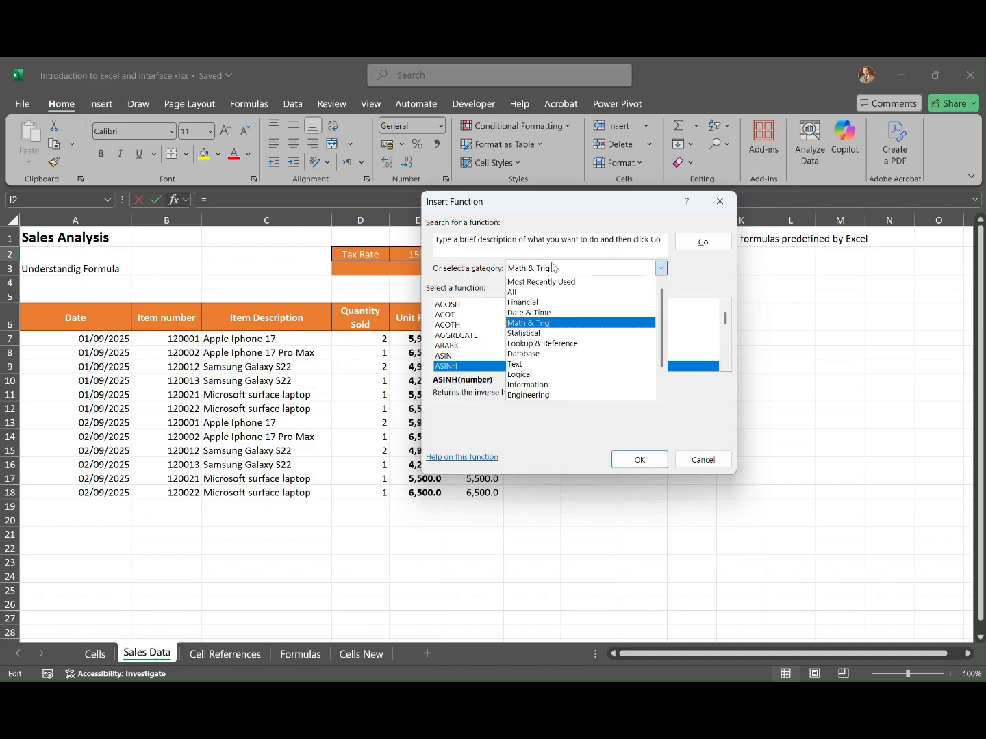
left_click(521, 365)
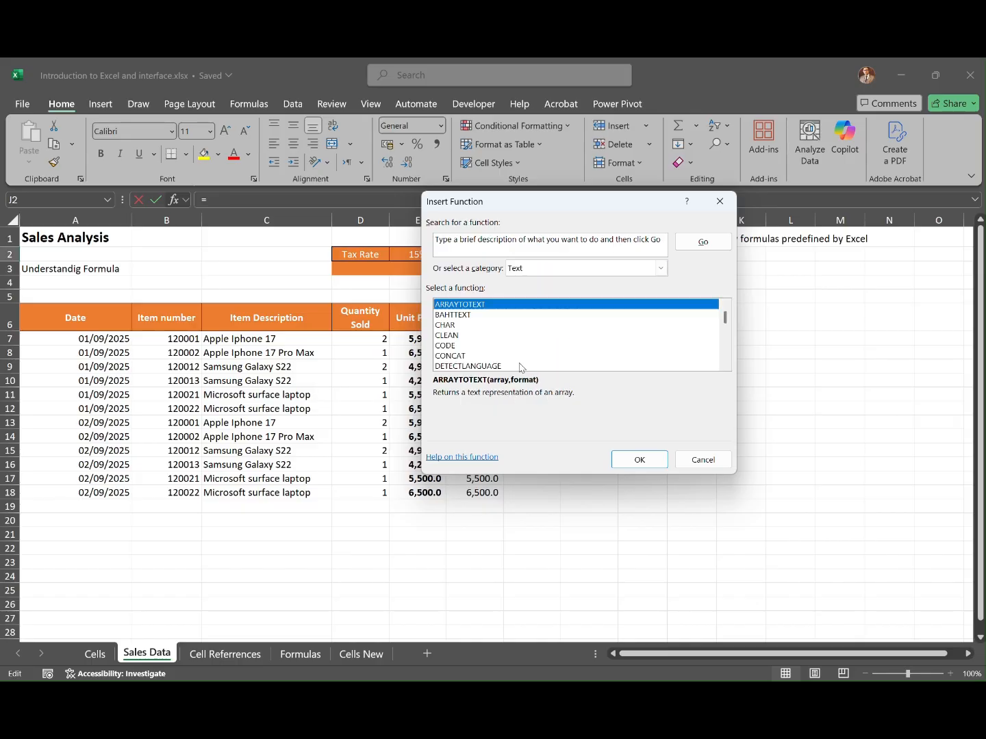
left_click(460, 317)
left_click(457, 335)
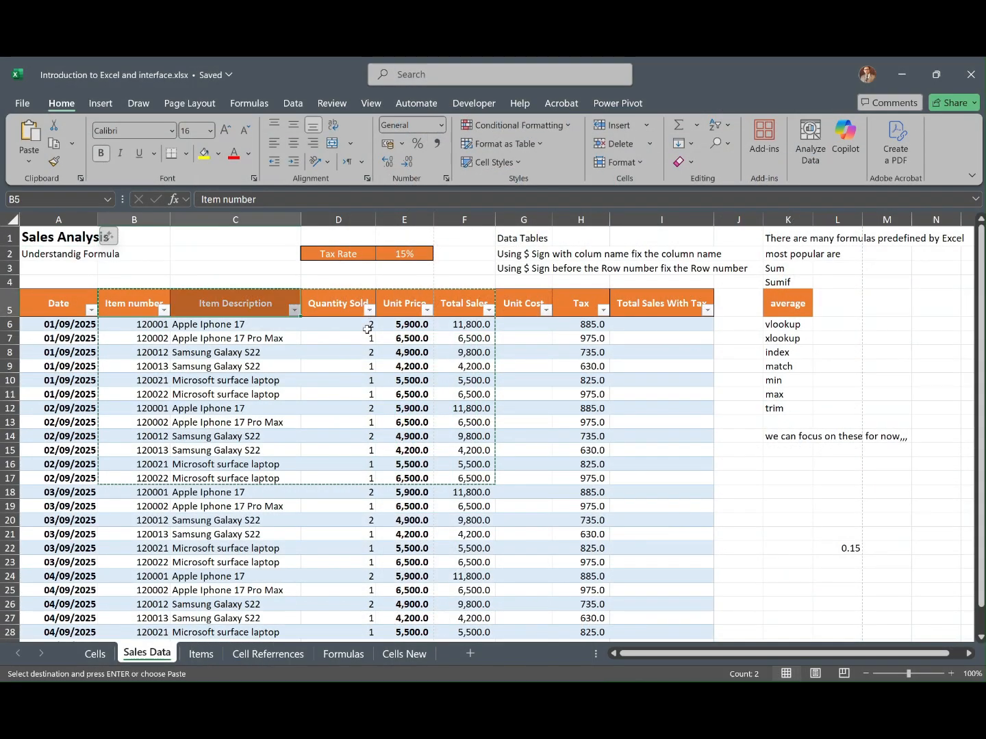
Copy the range B5:F17 from the Sales Data sheet and paste it at A1 of a new sheet.
left_click_drag(366, 330, 483, 481)
key("ctrl+c")
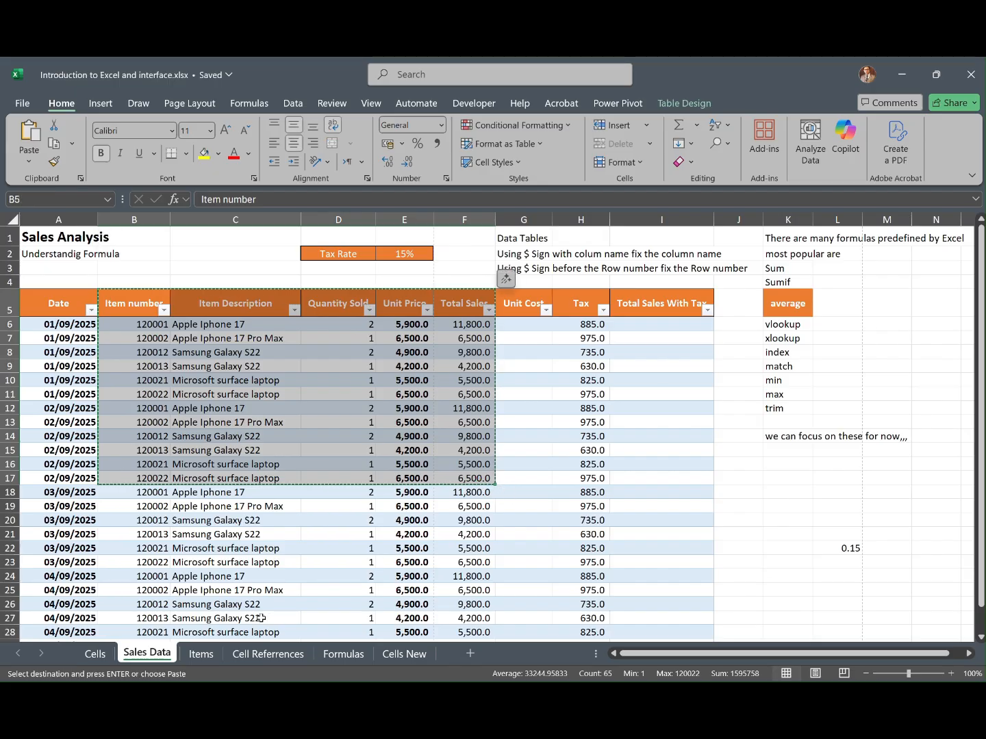
left_click(469, 654)
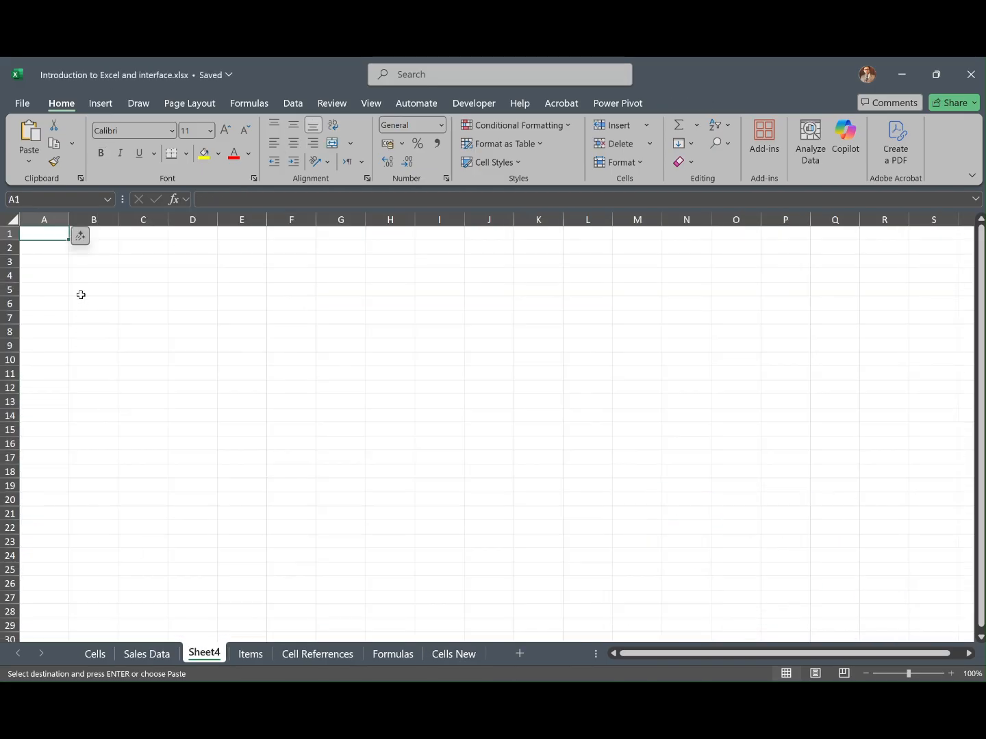
key("ctrl+v")
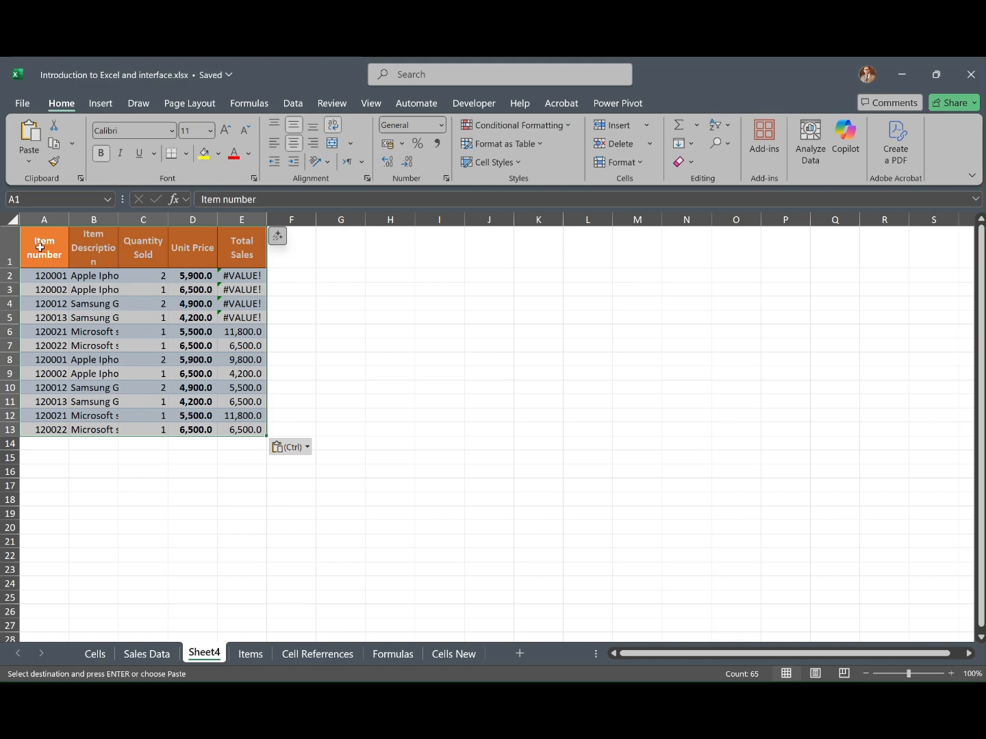
Paste the copied data over A1 again as values only and autofit the widths of columns A to E.
right_click(39, 245)
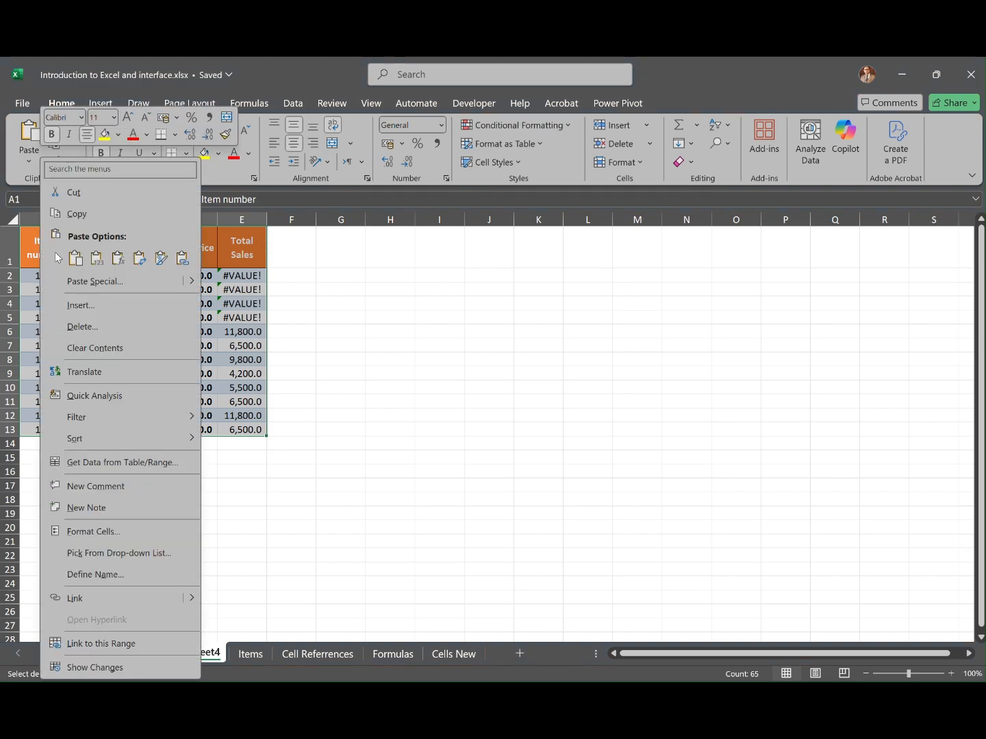
left_click(98, 259)
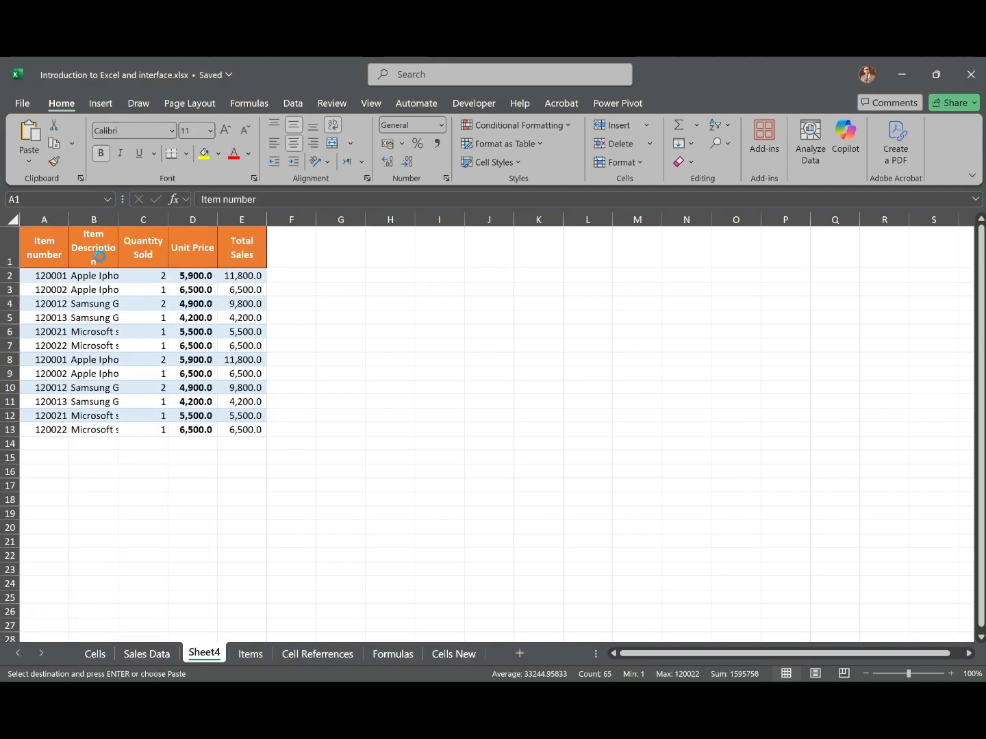
left_click_drag(44, 219, 247, 217)
double_click(266, 219)
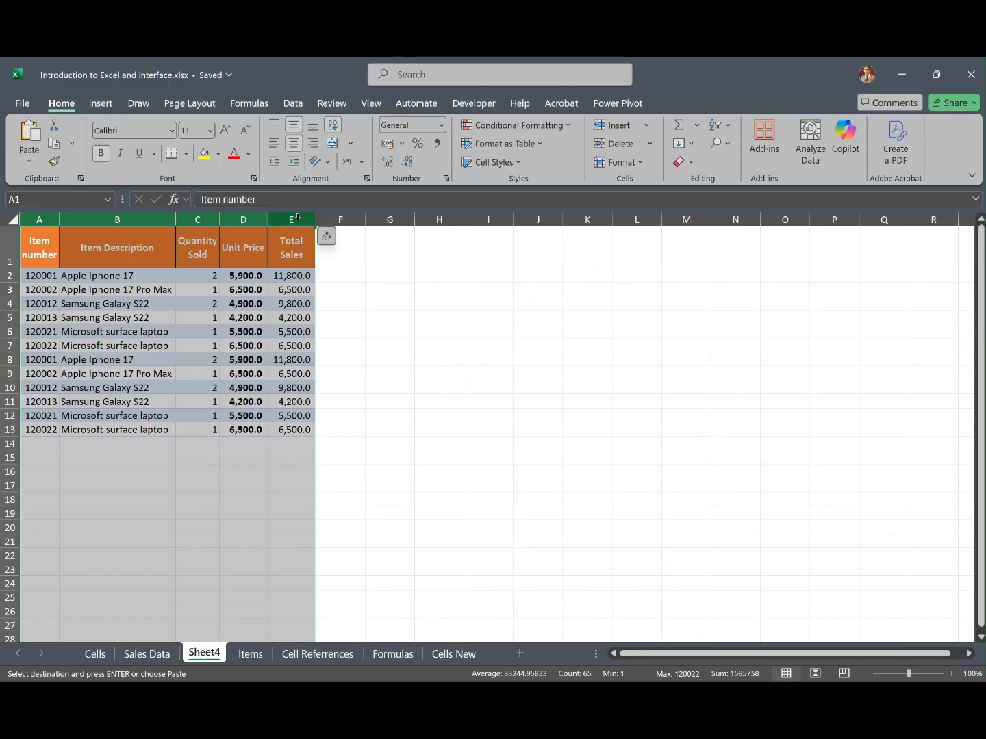
left_click(187, 470)
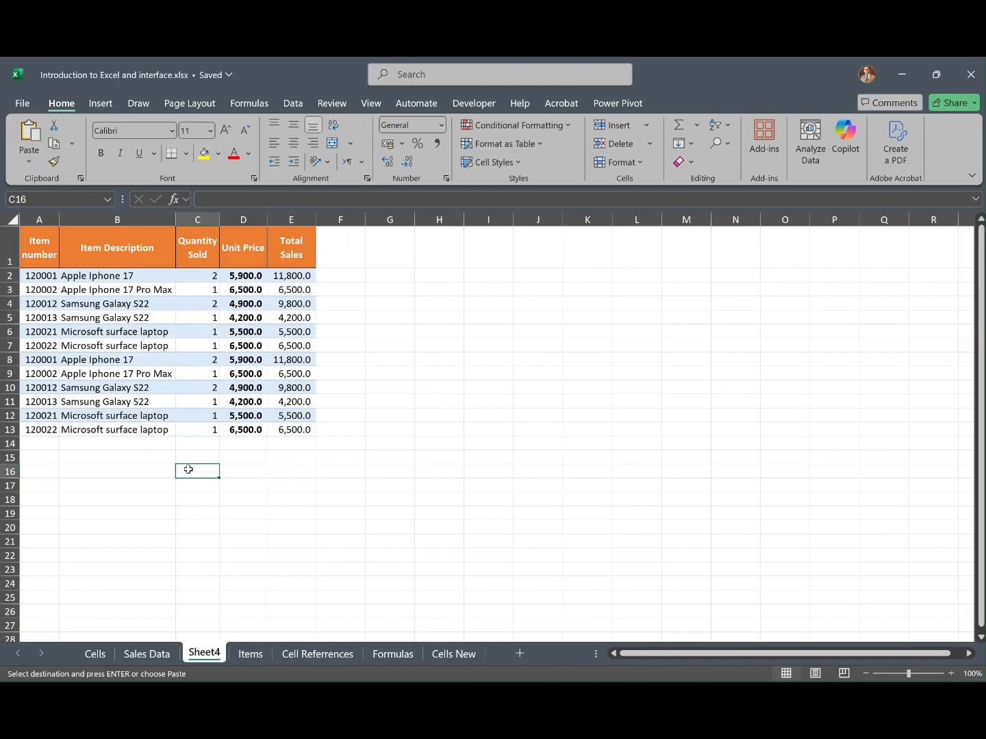
Enter the label "Total Sales" in cell B16 below the pasted data.
left_click(141, 472)
type("Total")
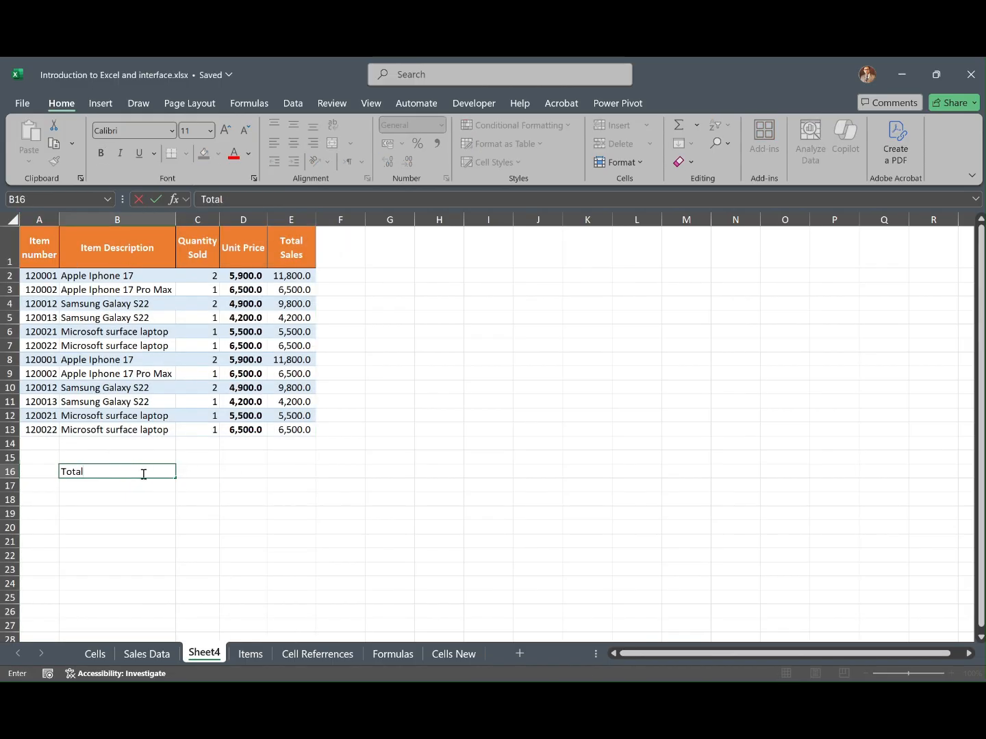
type(" Sales")
key("Tab")
key("Tab")
key("Tab")
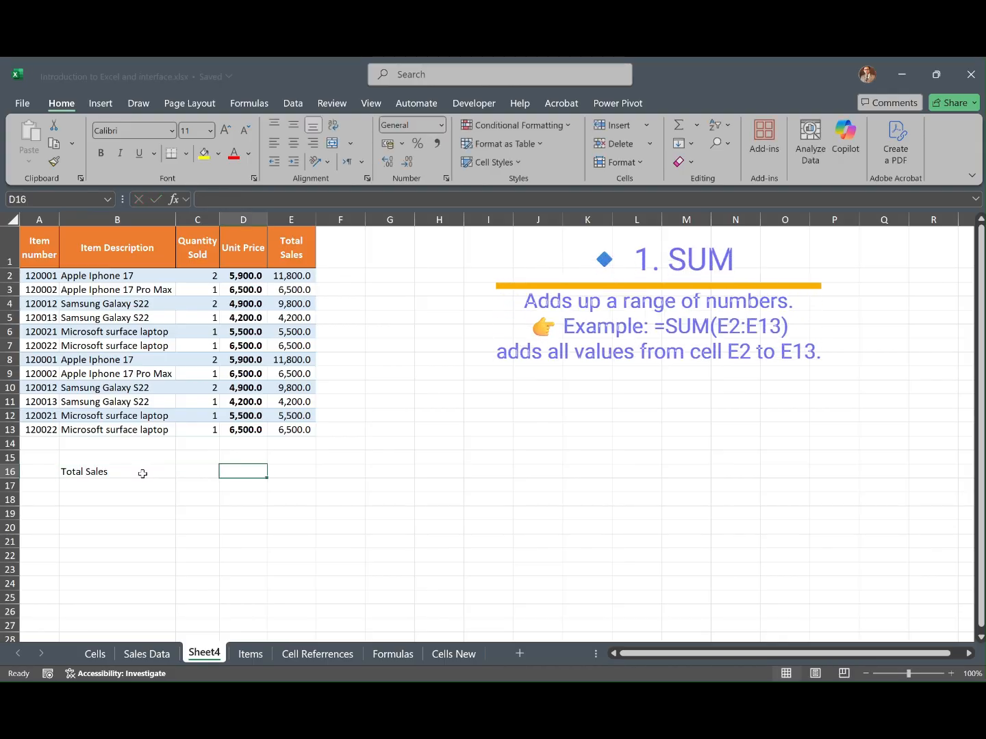
Add up the Total Sales column in cell E16 with the formula =SUM(E2:E13).
type("=")
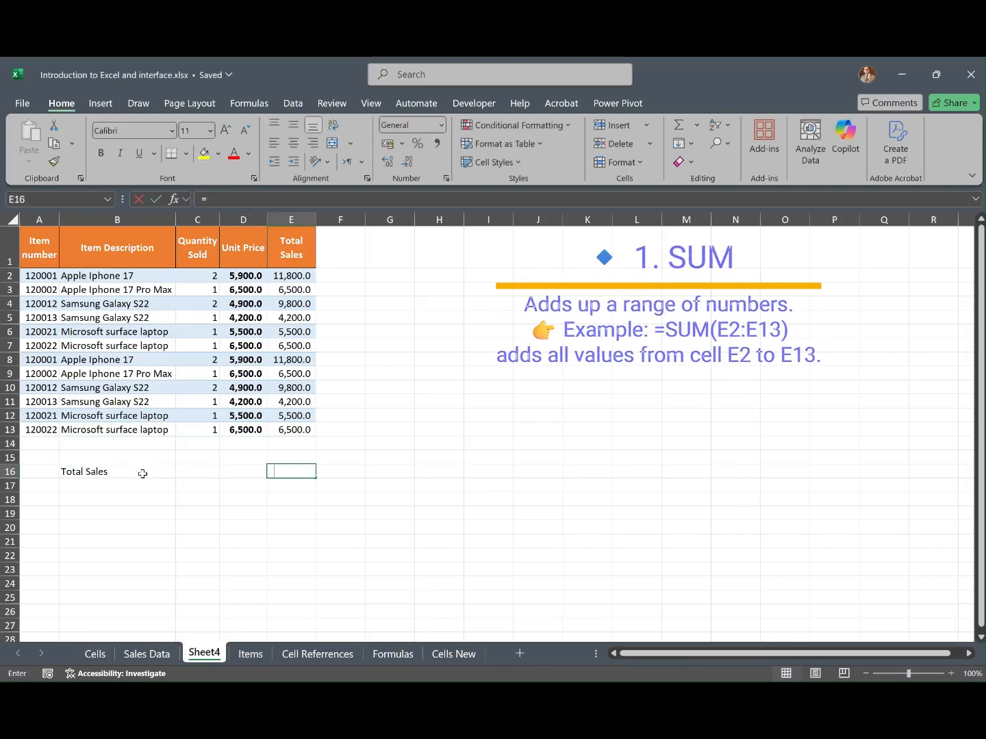
type("sum")
key("Tab")
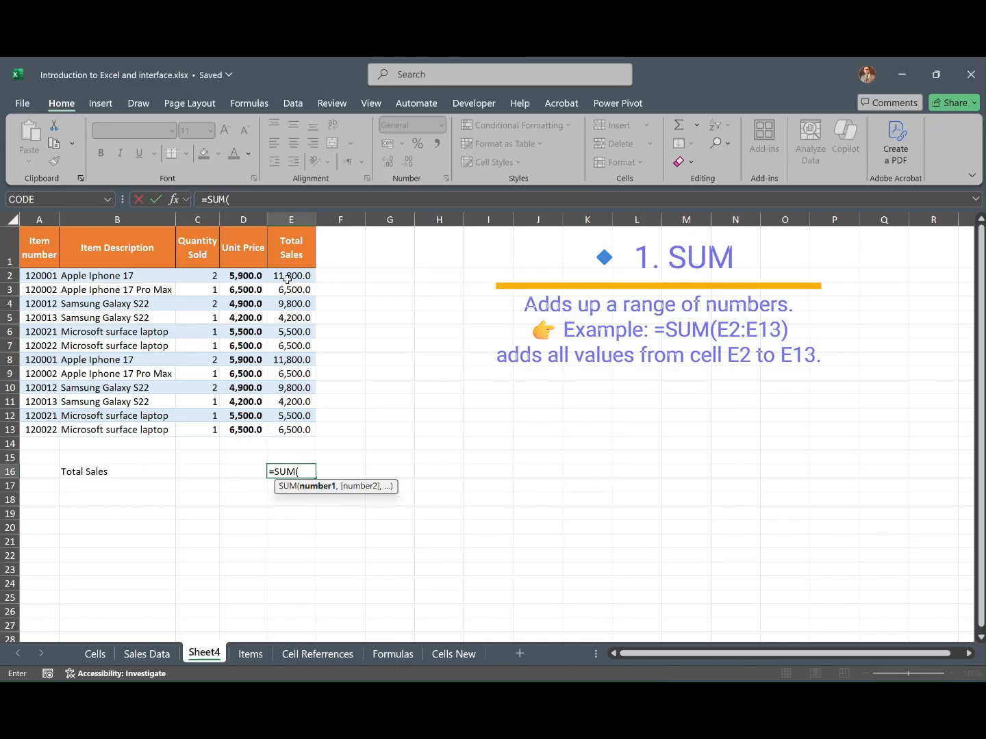
type("E")
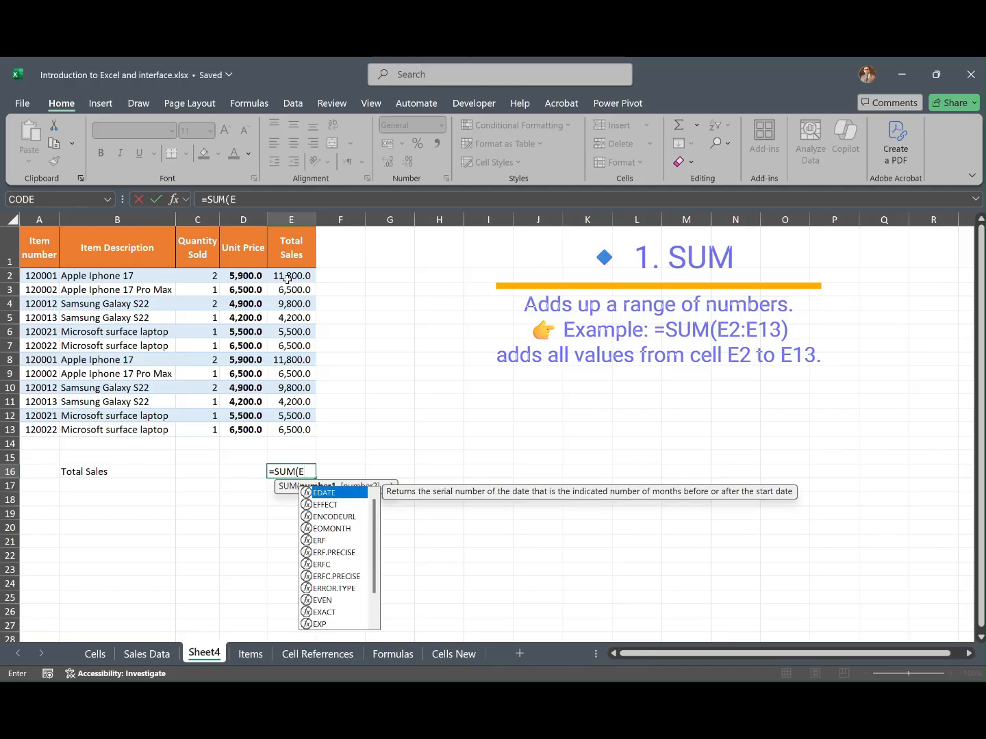
type("2")
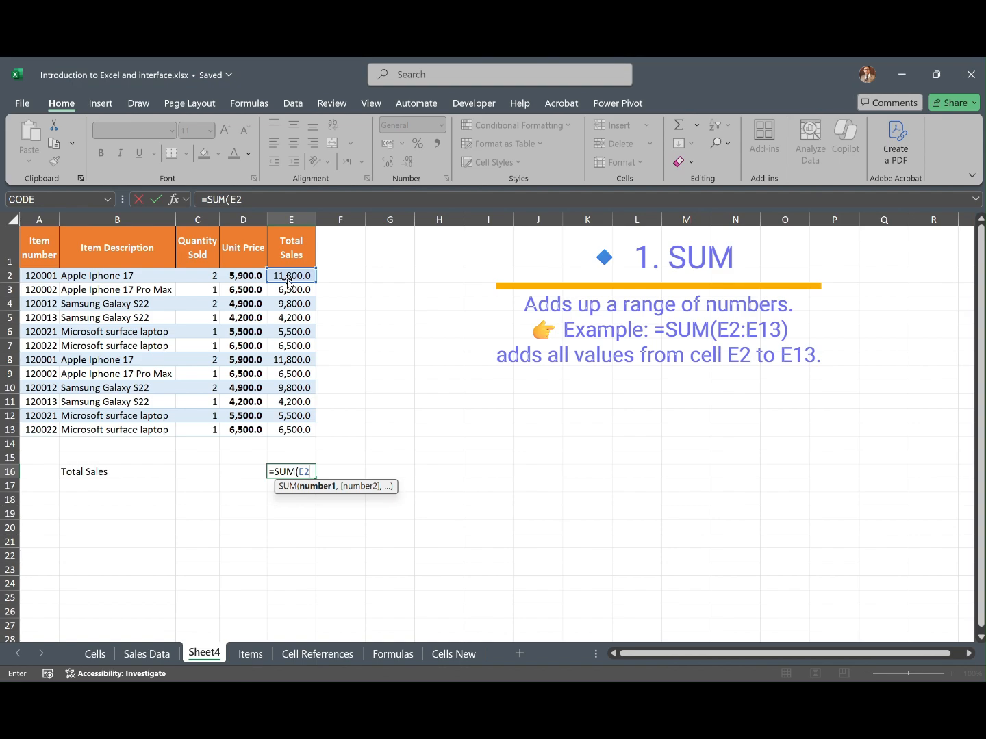
type(":E13")
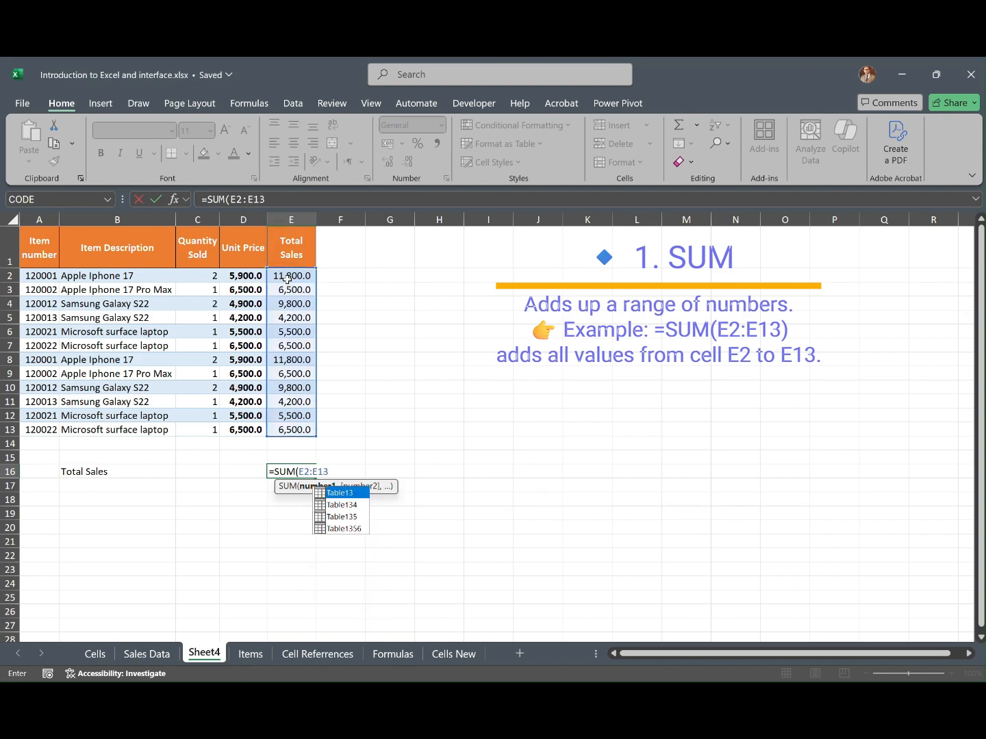
type(")")
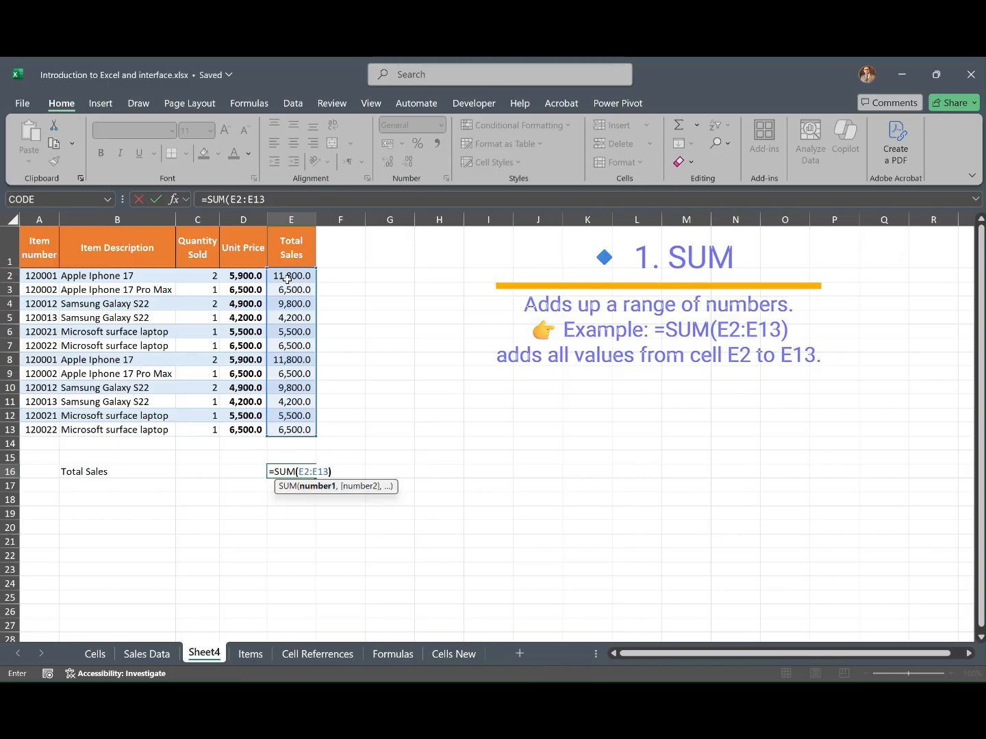
key("Return")
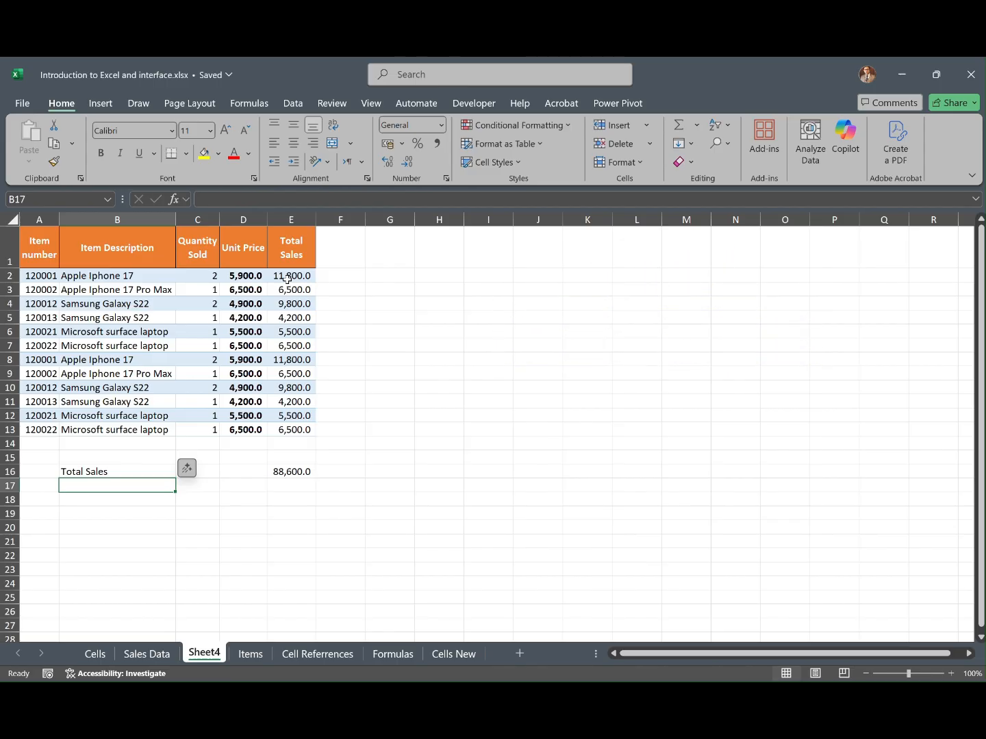
Enter the label "Highest Price" in cell B17 and find the largest unit price in E17 with =MAX(D2:D13).
type("Highest Price")
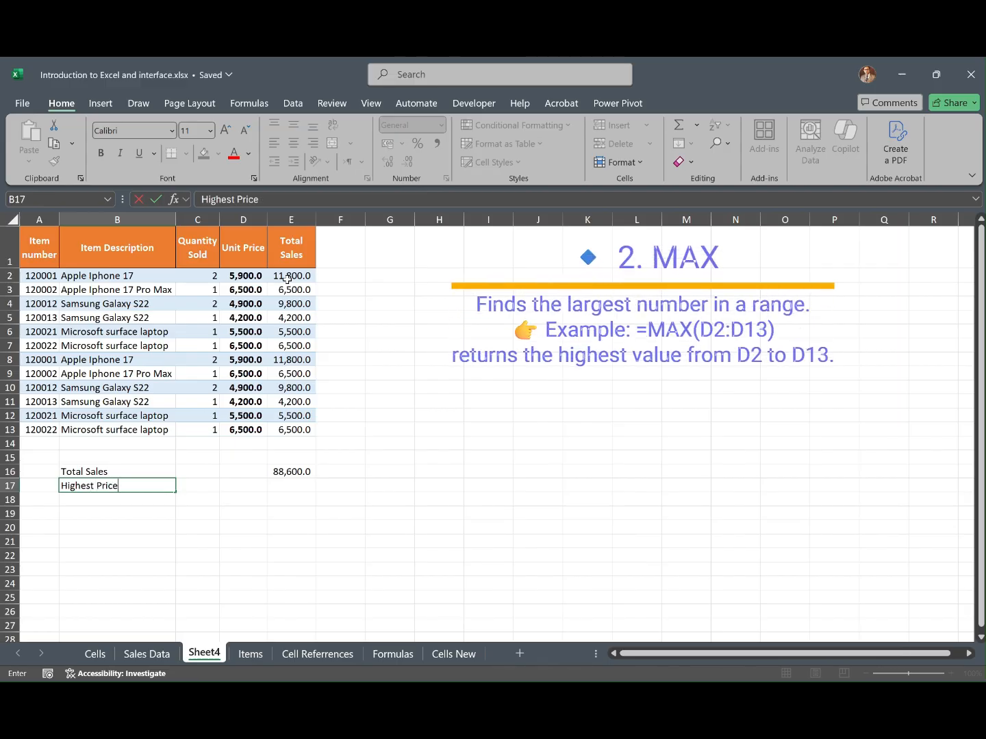
key("Tab")
key("Tab")
key("Tab")
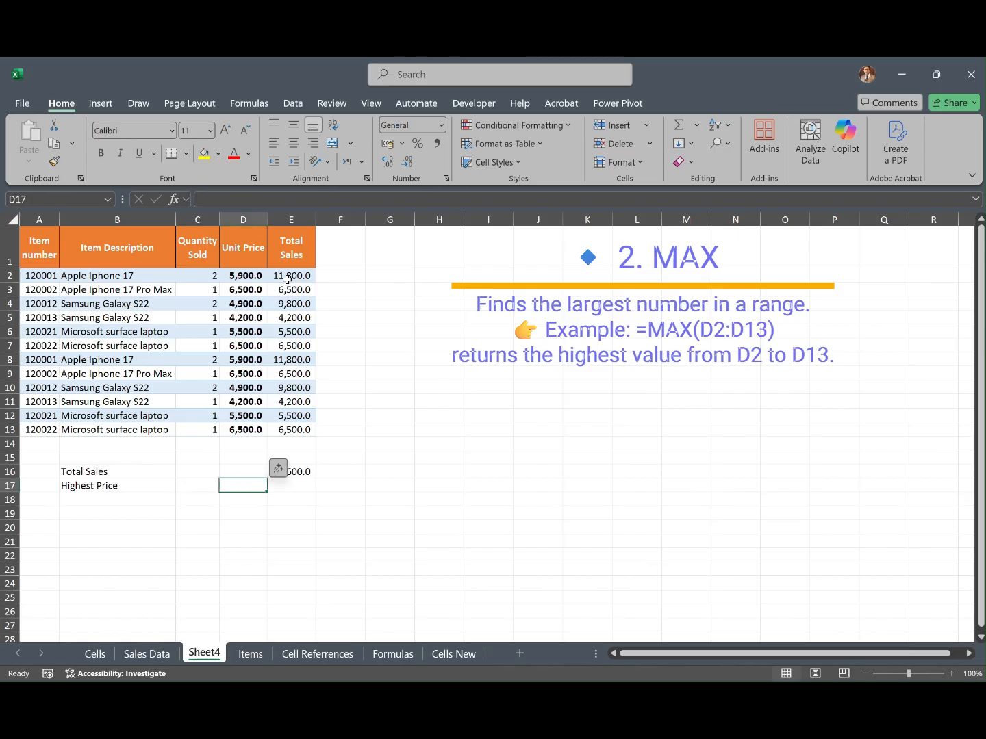
type("=Max")
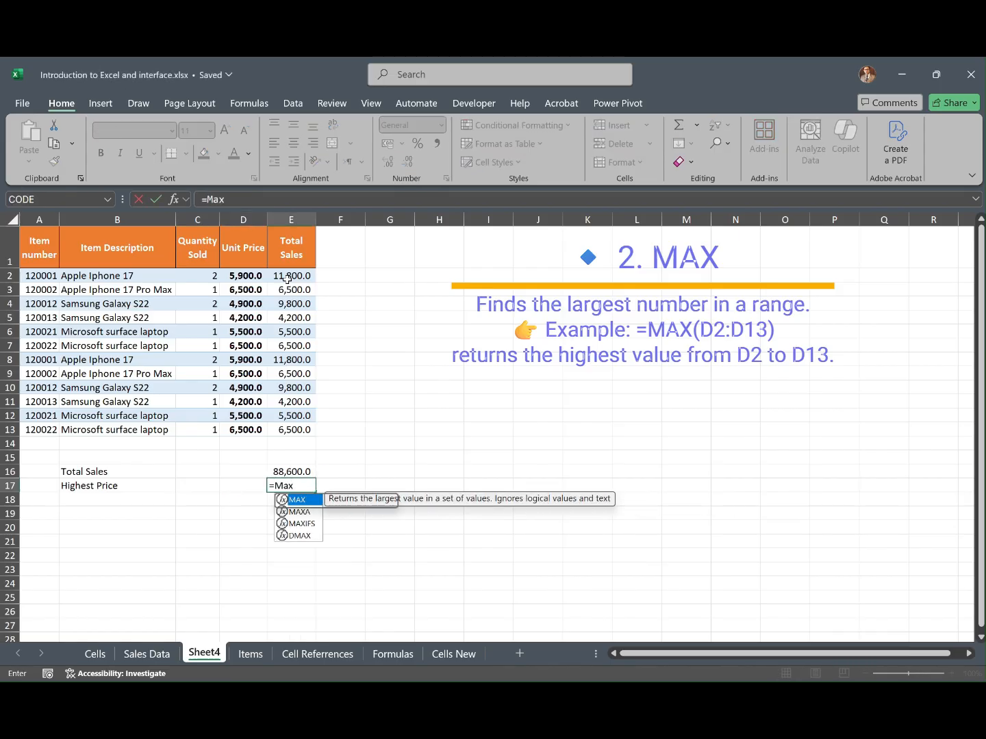
key("Tab")
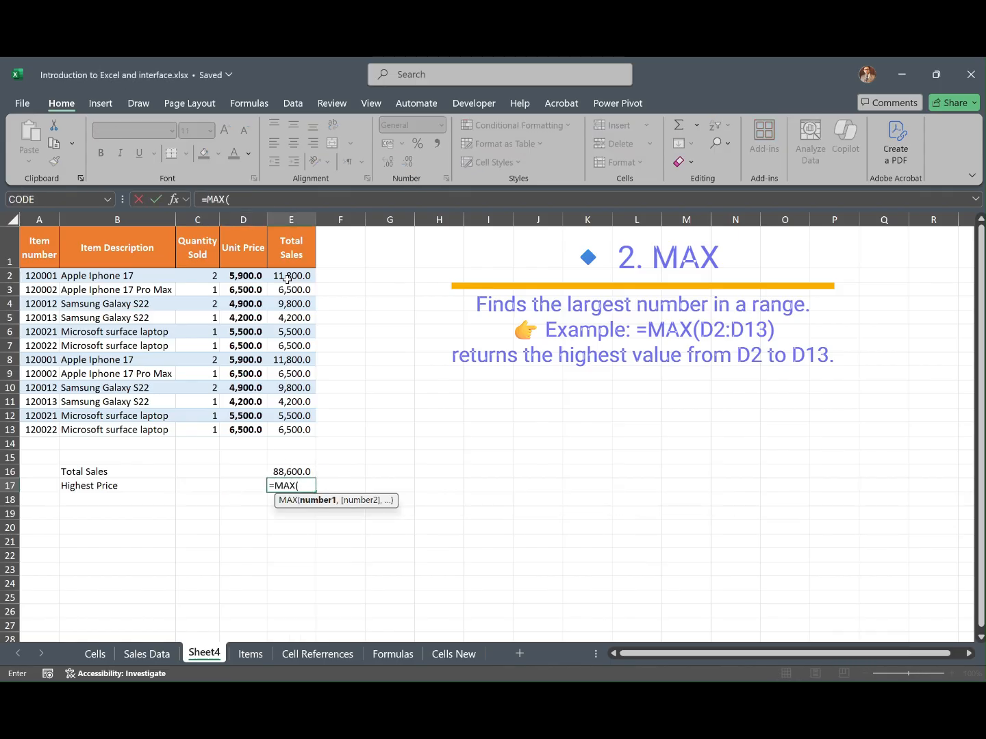
left_click(235, 277)
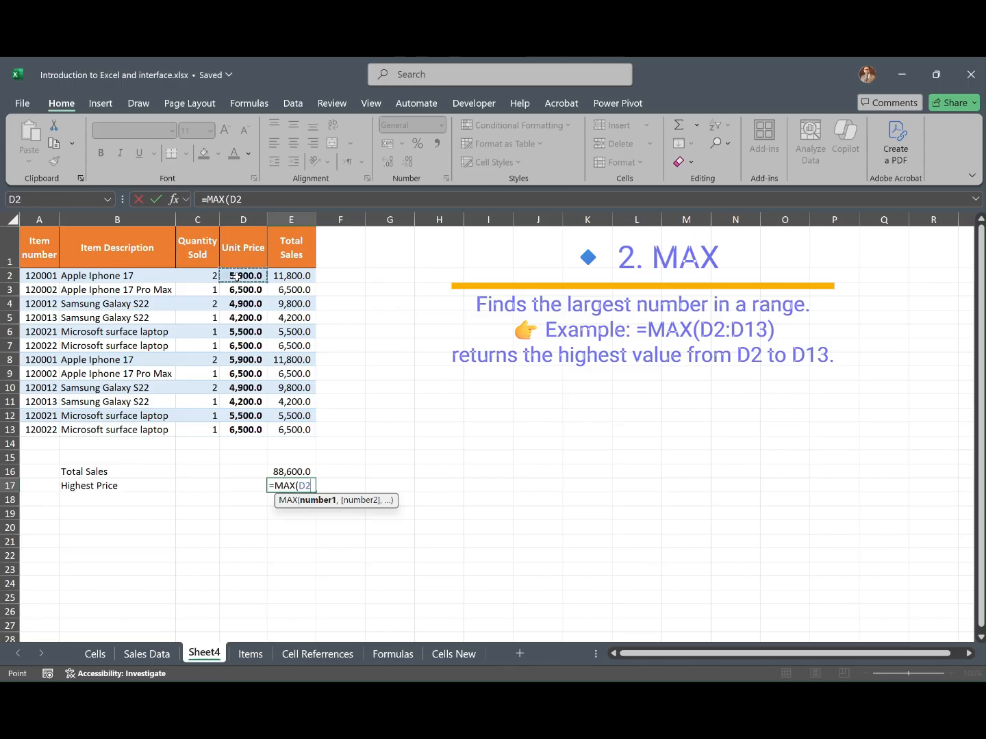
left_click_drag(235, 277, 235, 430)
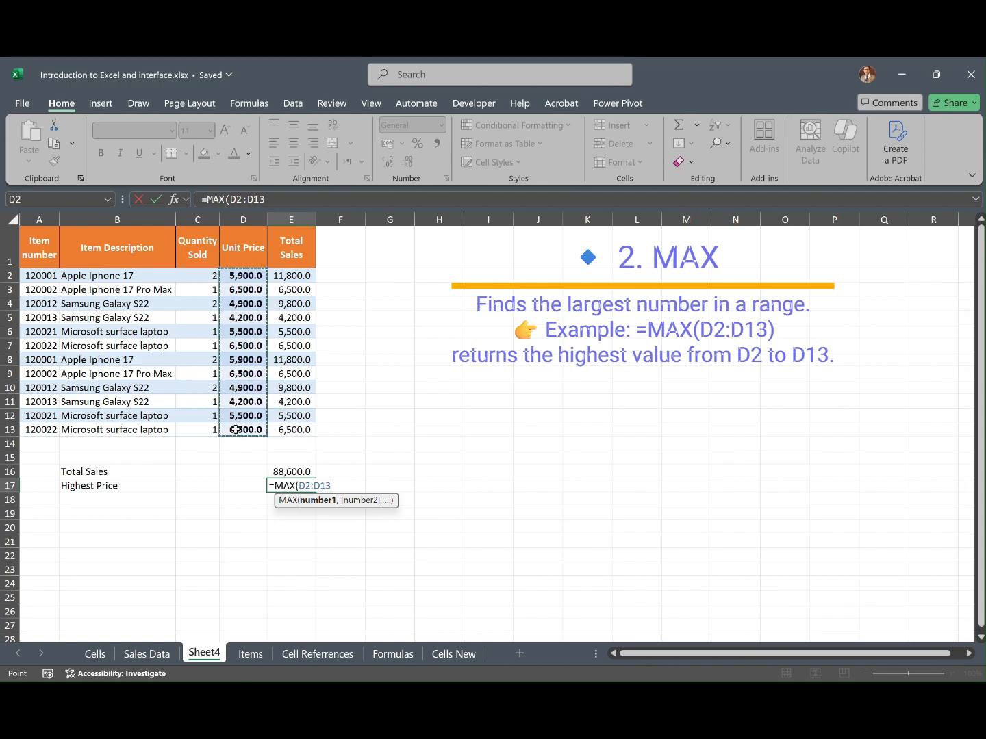
type(")")
key("Return")
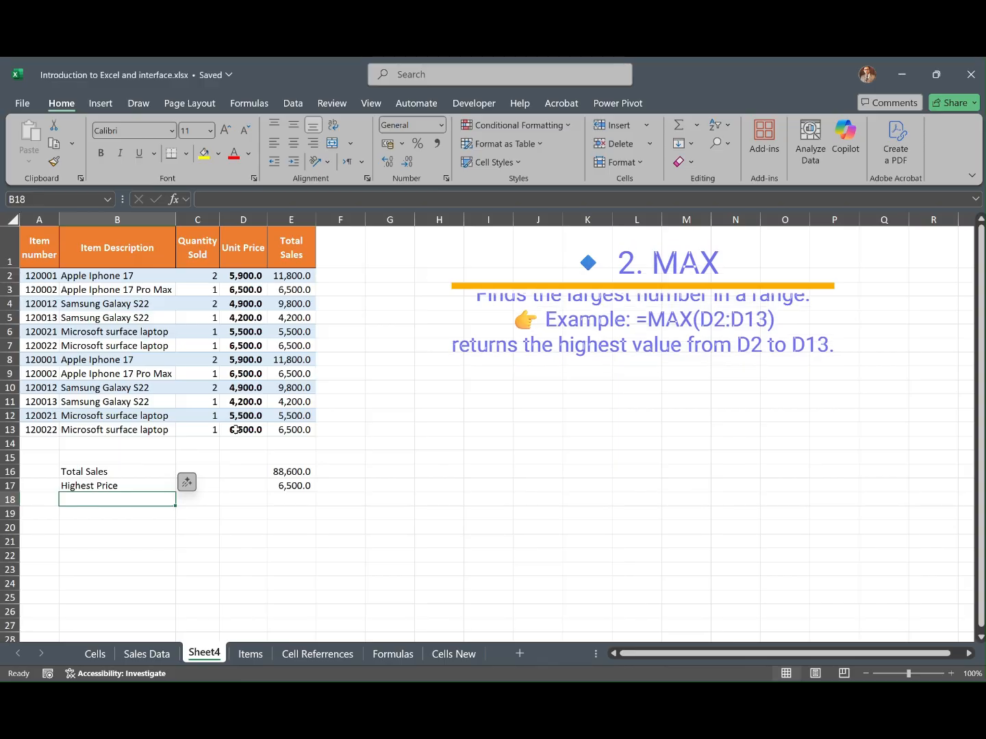
Enter the label "Minimum Price" in cell B18 and find the smallest unit price in E18 with =MIN(D2:D13).
type("Mini")
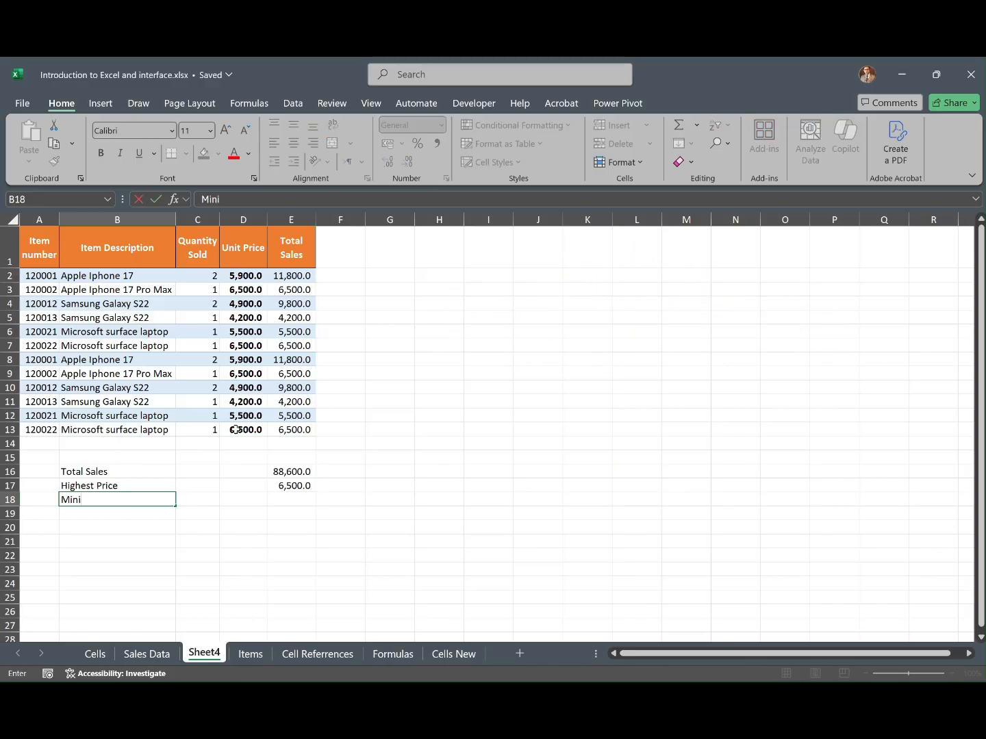
type("mum Pri")
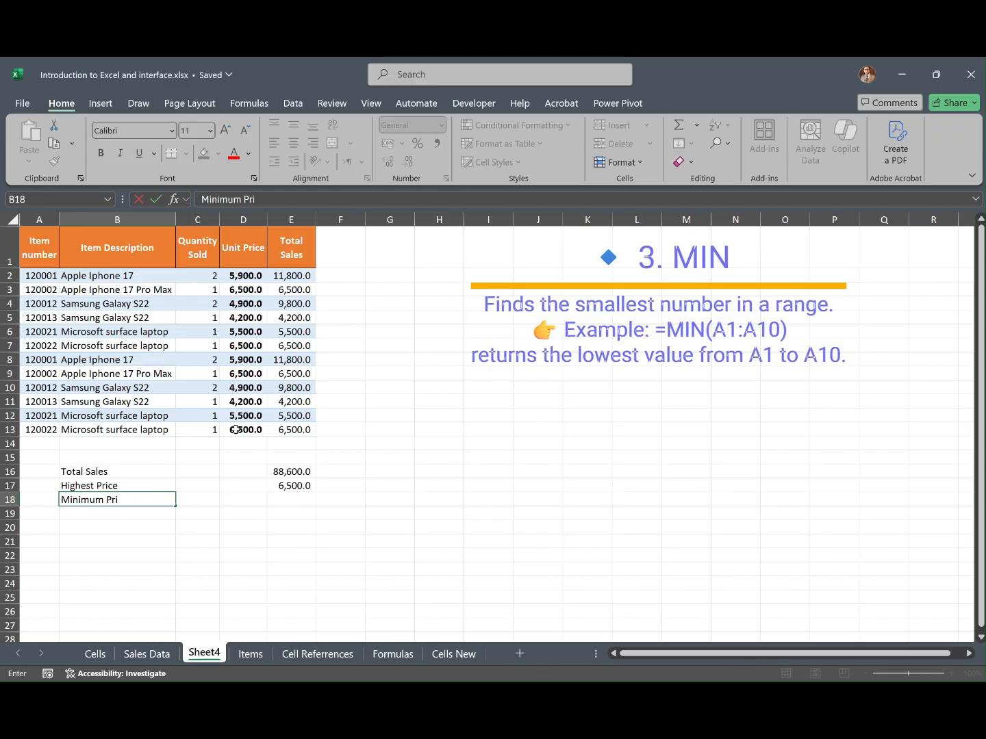
key("Right")
key("Right")
key("Right")
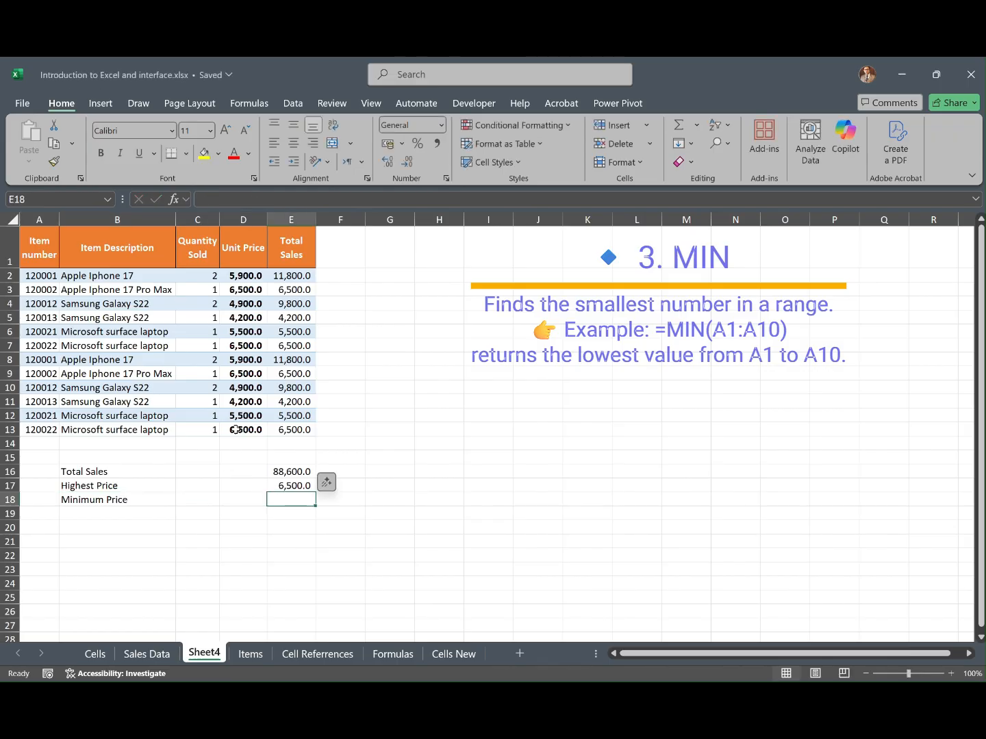
type("=MIN(")
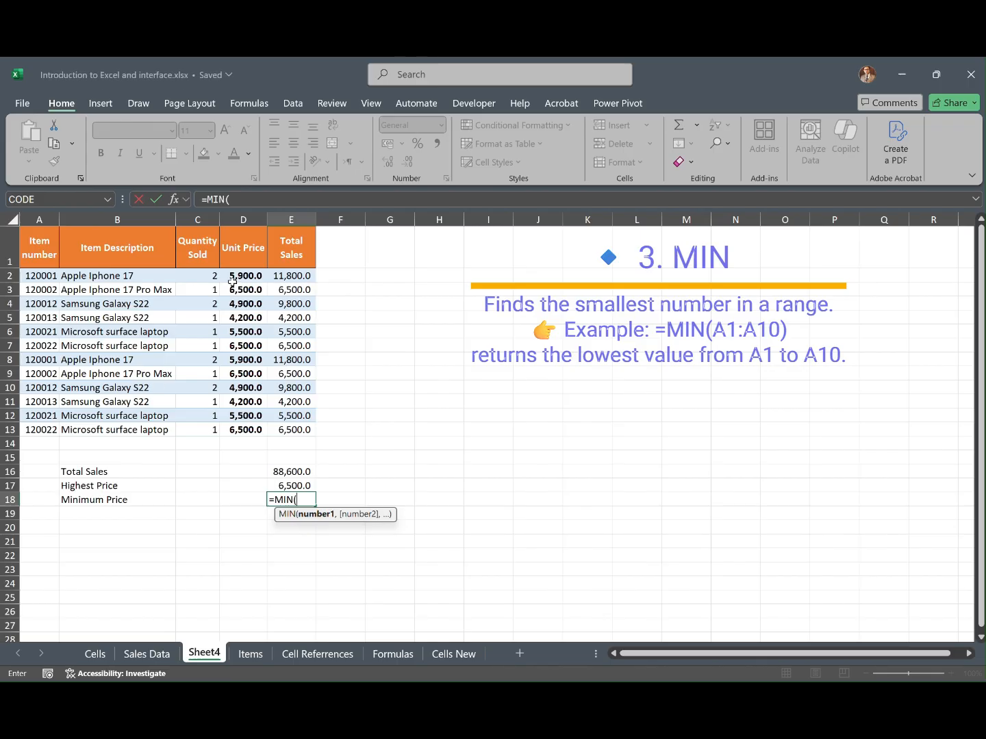
left_click_drag(241, 274, 226, 431)
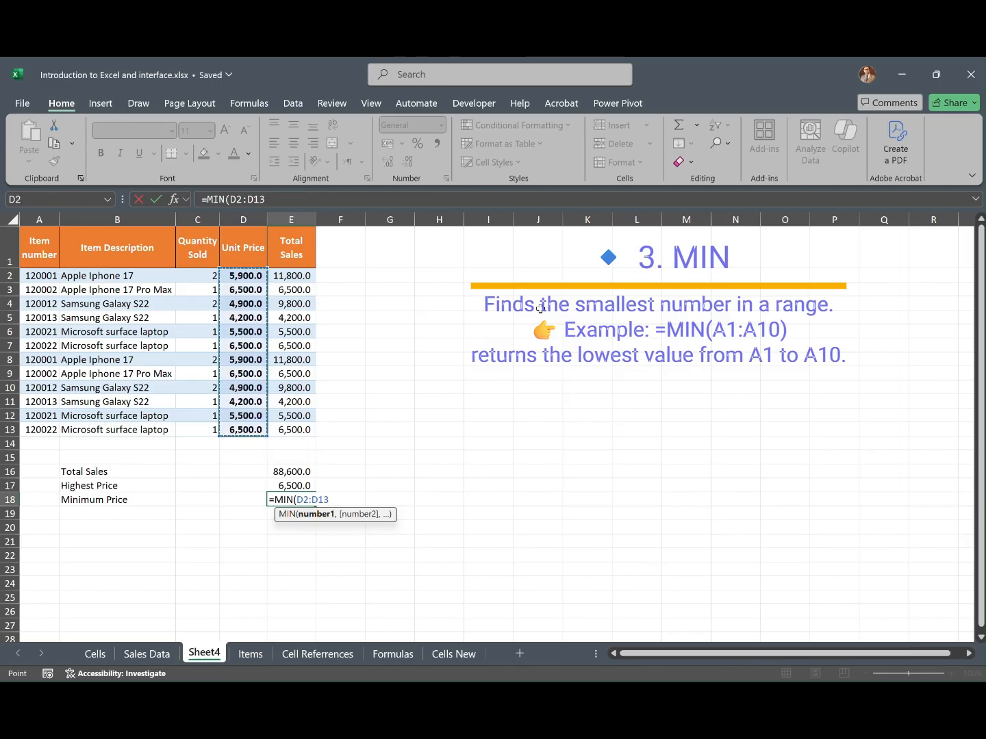
type(")")
key("Return")
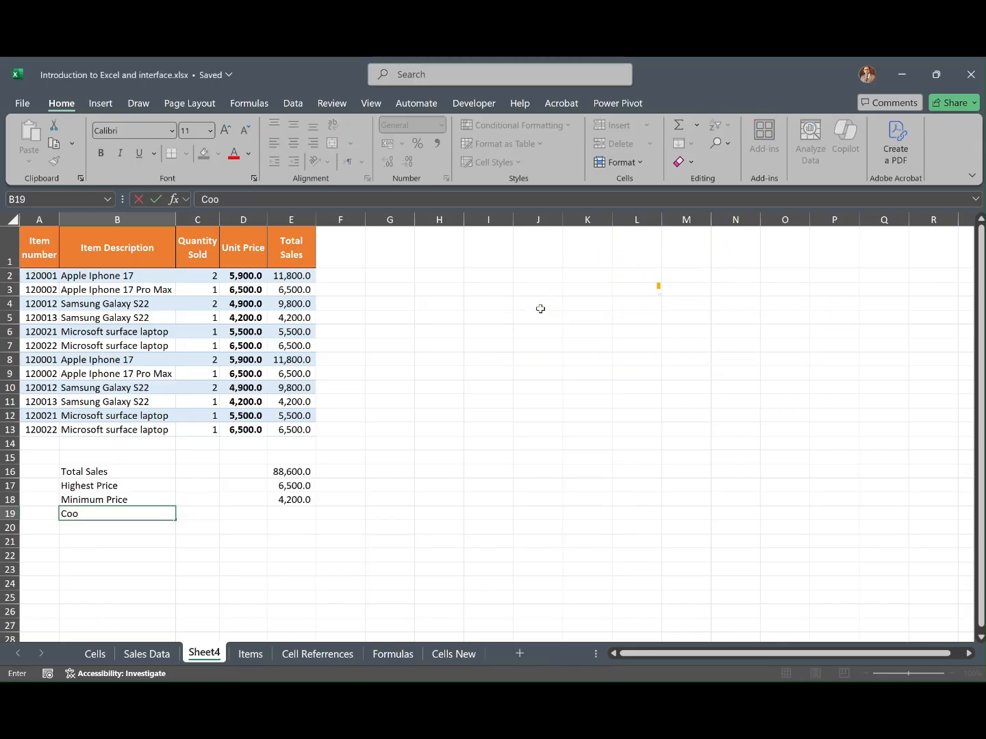
Enter the label "Count total lines" in cell B19 and count the item numbers in E19 with =COUNT(A2:A13).
key("BackSpace")
type("unt")
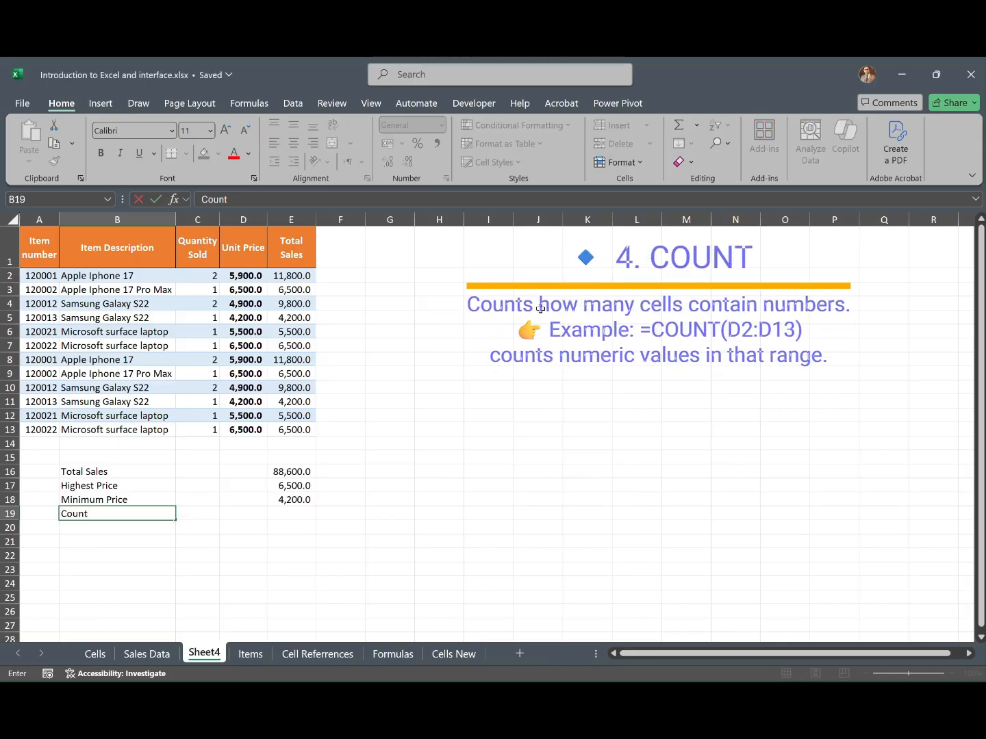
type(" total lines")
key("Tab")
key("Tab")
key("Tab")
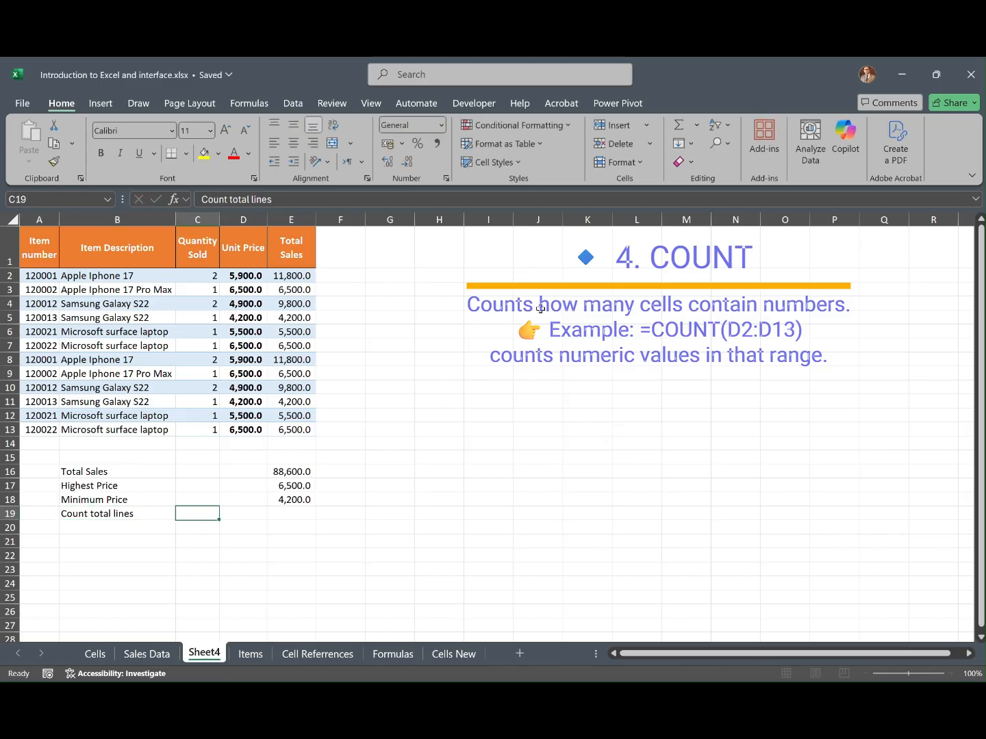
type("=coun")
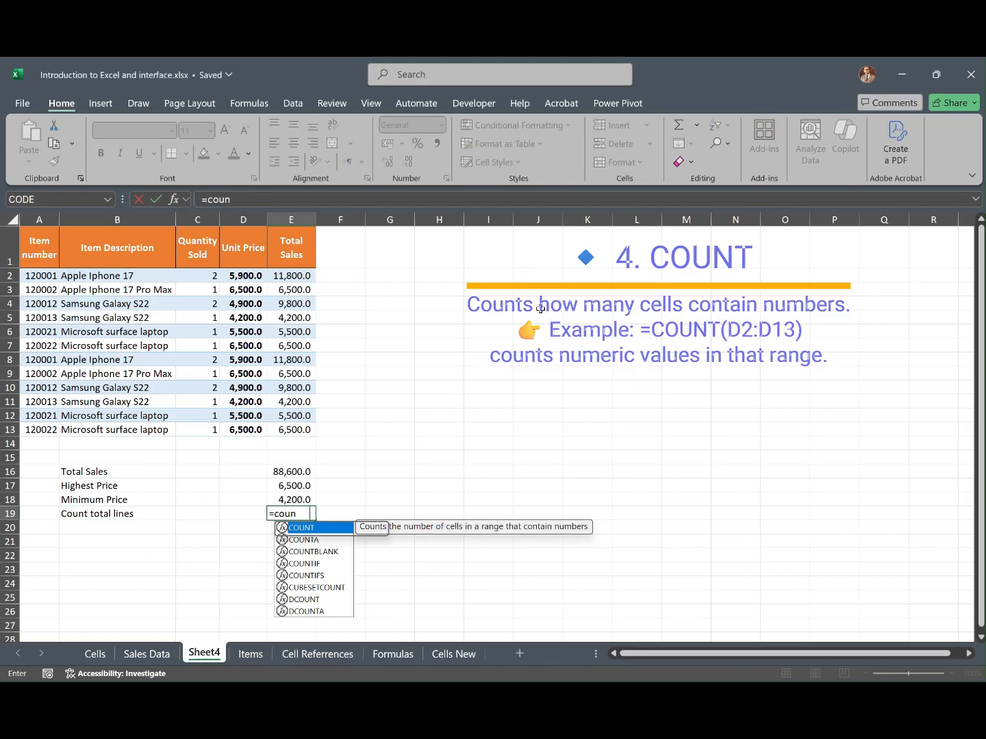
key("Tab")
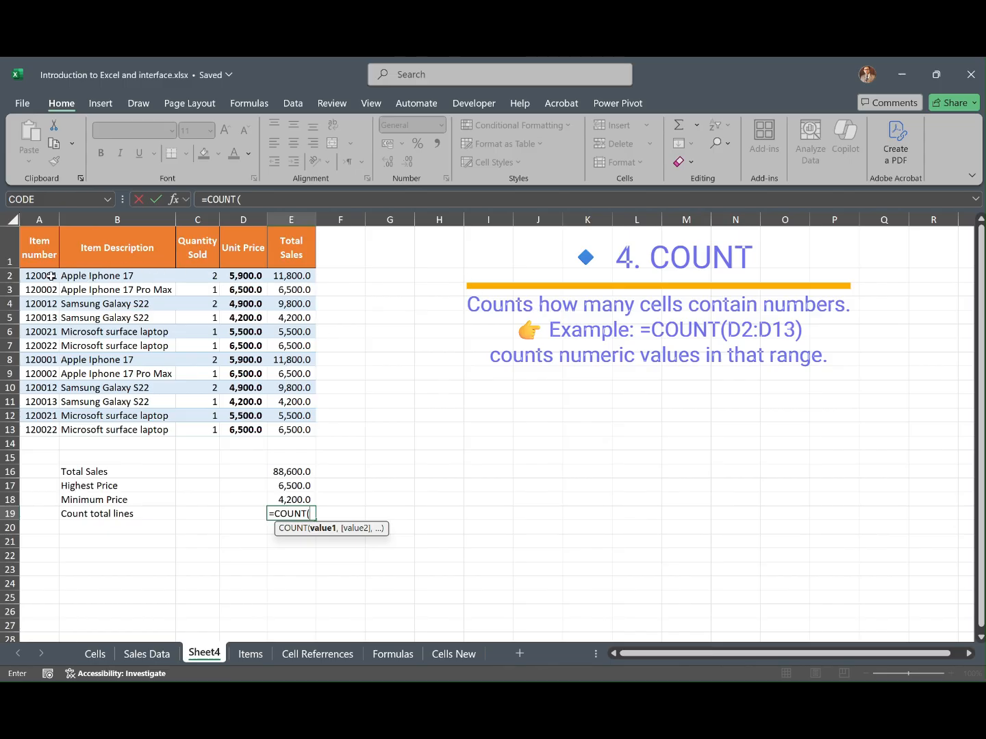
left_click_drag(52, 276, 42, 428)
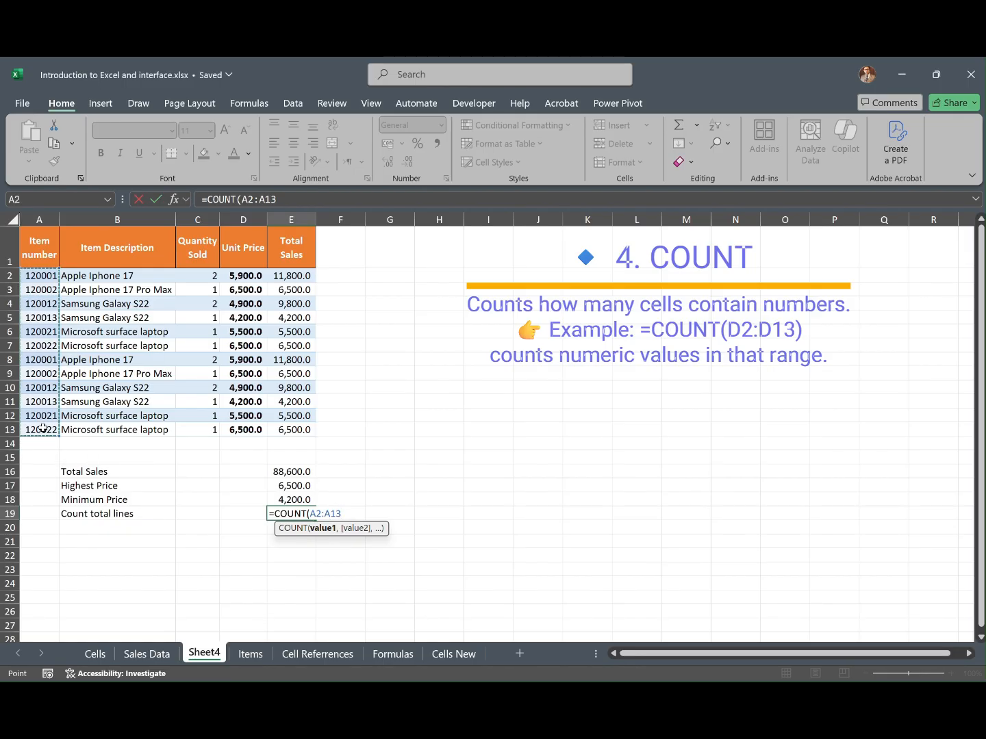
key("Return")
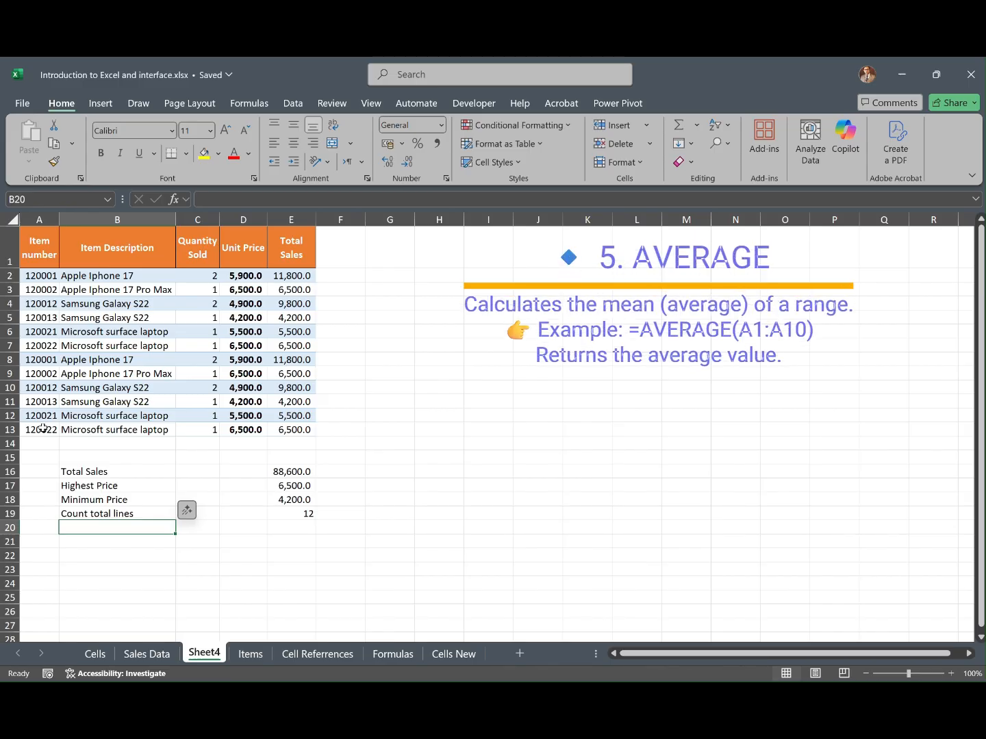
Enter the label "average price" in cell B20 and average the unit prices in E20 with =AVERAGE(D2:D13).
type("average price")
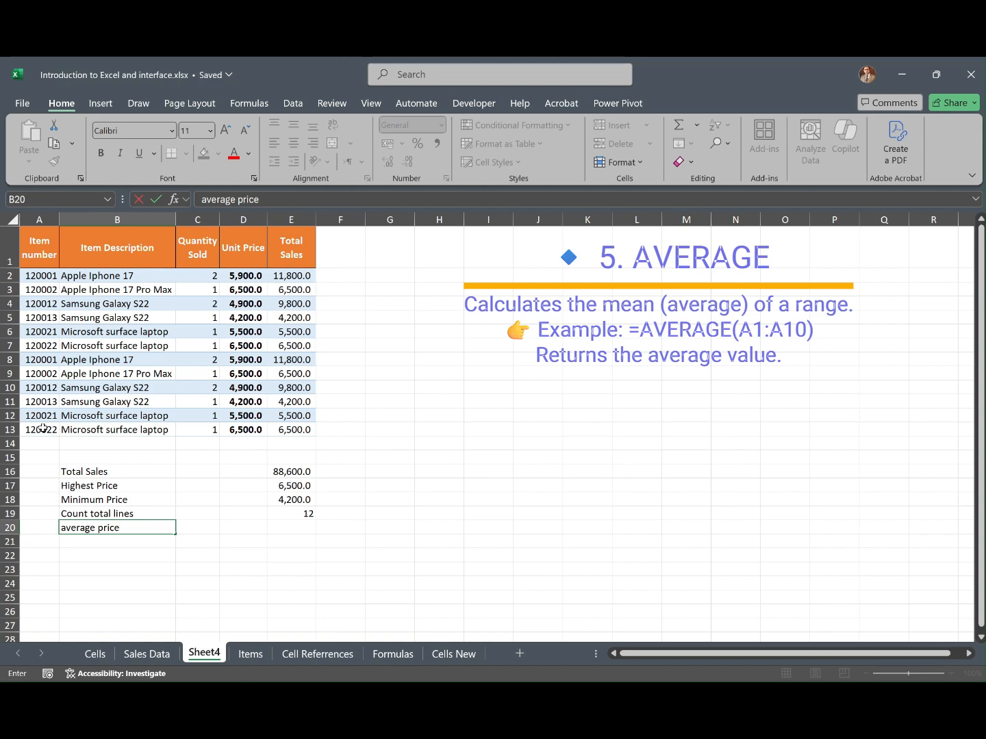
key("Tab")
key("Tab")
key("Tab")
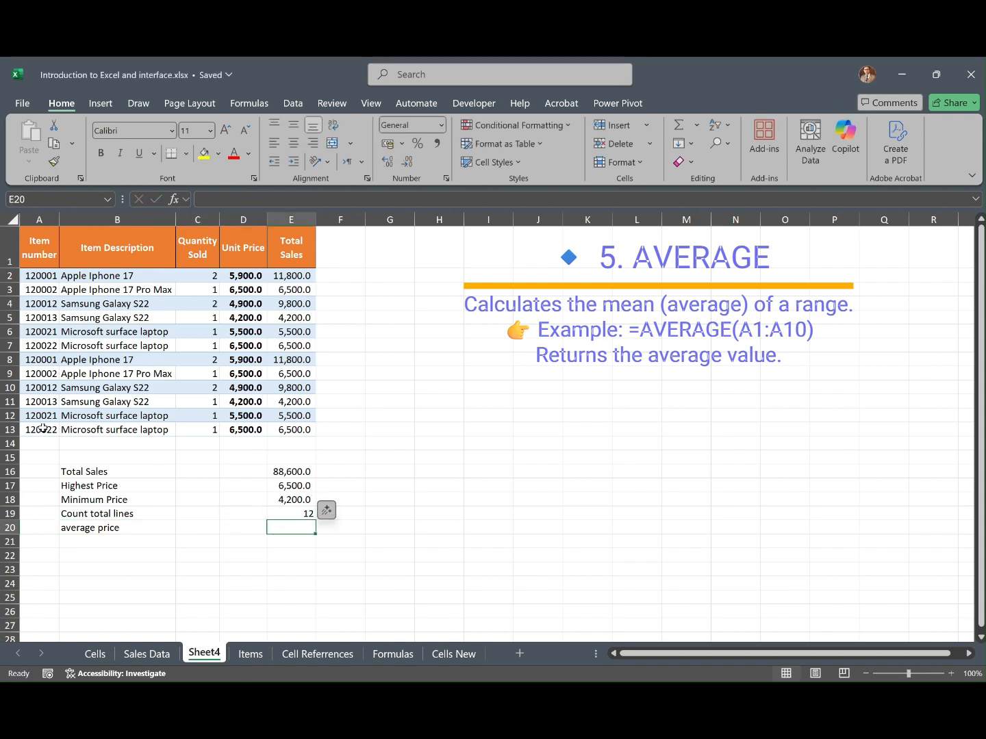
type("=ave")
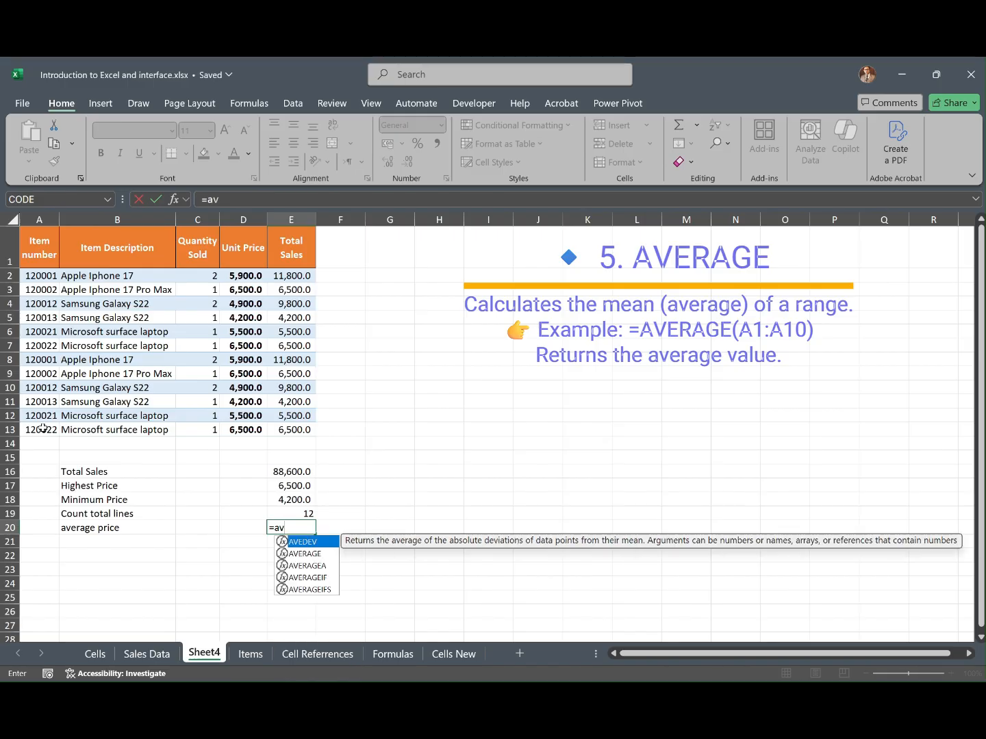
key("Down")
key("Down")
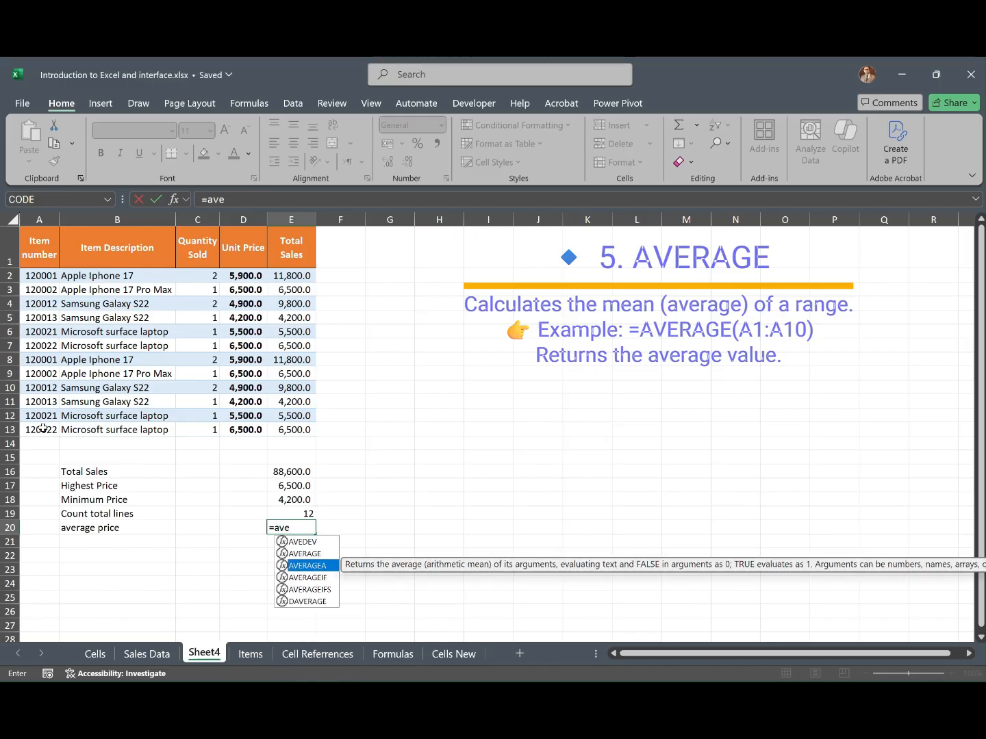
key("Tab")
key("BackSpace")
key("BackSpace")
key("Tab")
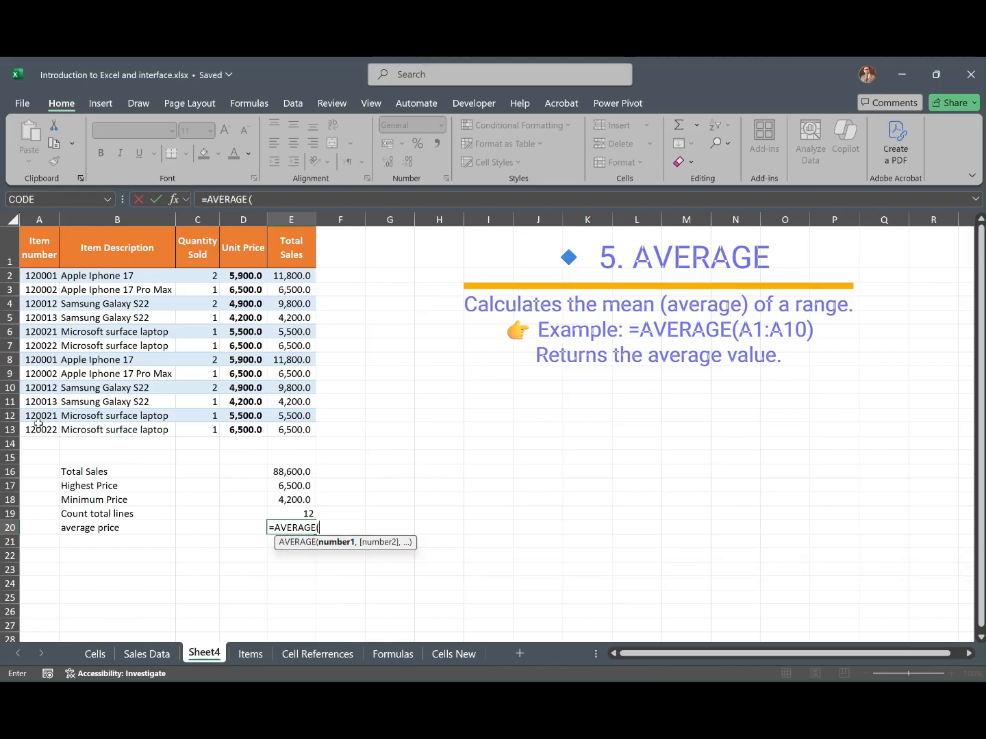
left_click_drag(232, 275, 228, 429)
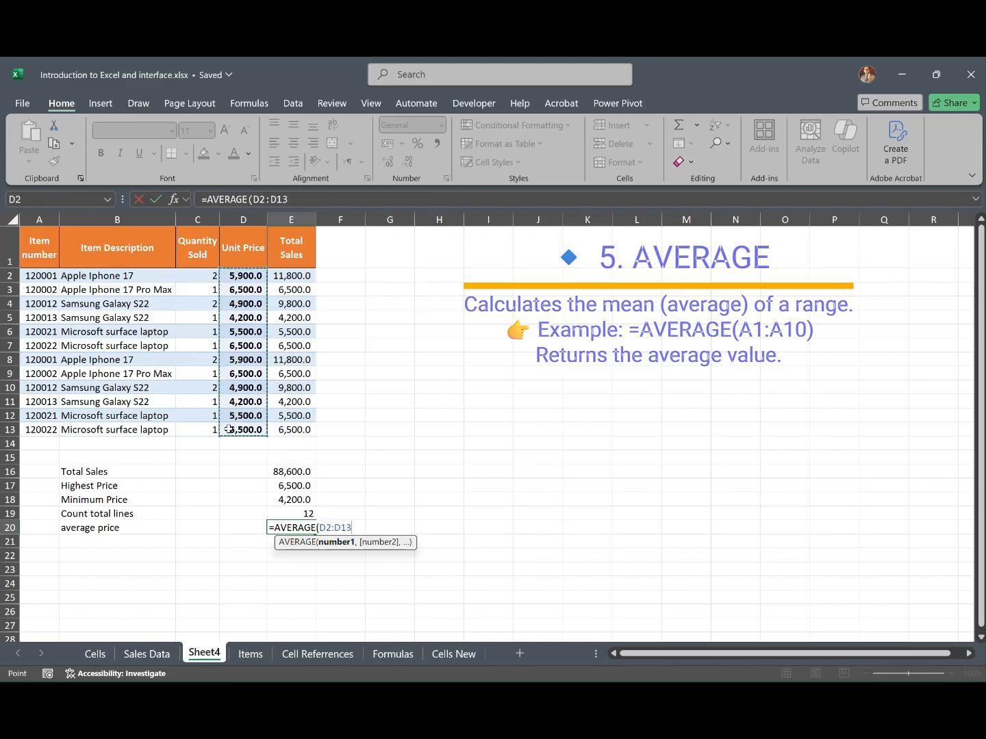
key("Return")
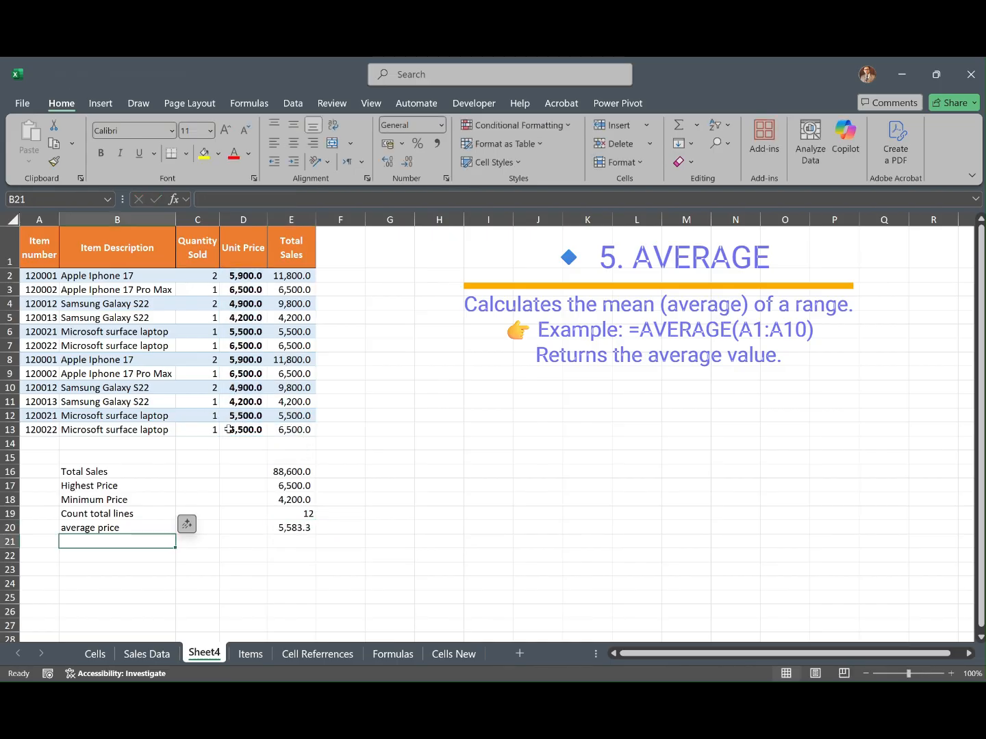
key("Up")
key("Right")
key("Right")
key("Right")
key("Left")
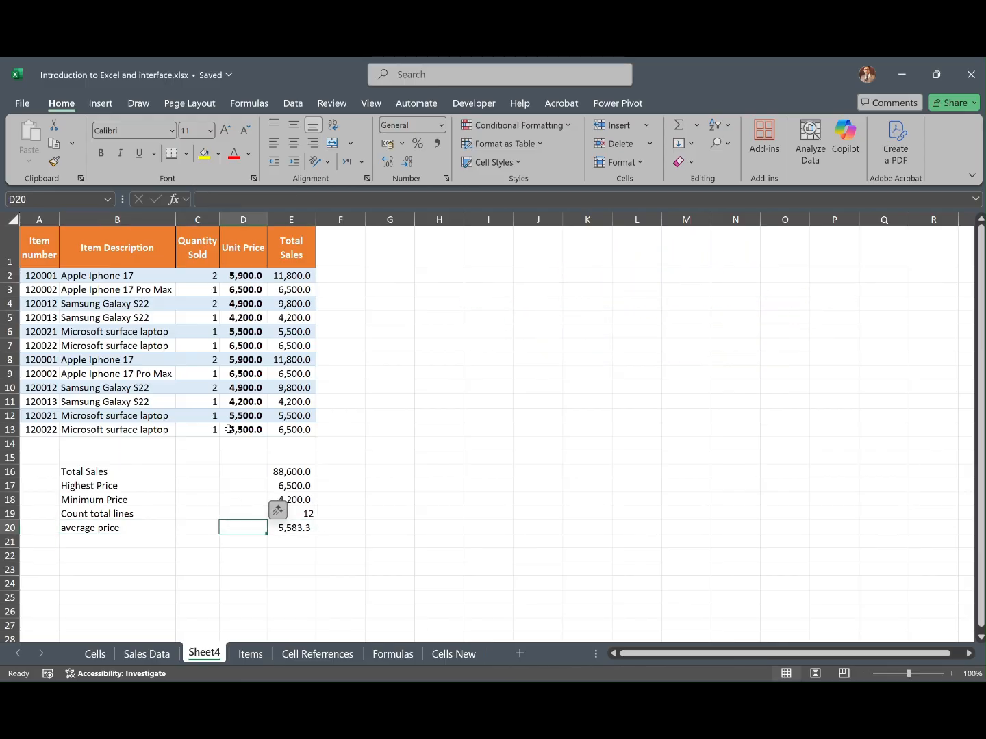
key("Left")
key("Left")
key("Down")
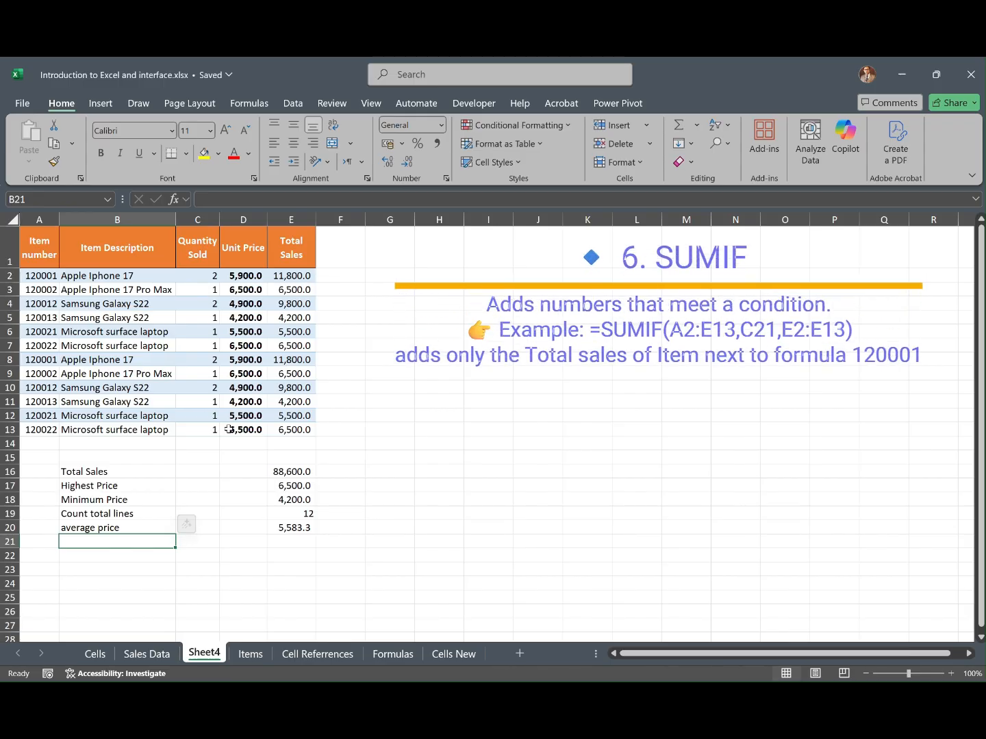
Enter the label "Total for selected price" in cell B21 and the item number 120001 as the criterion in C21.
type("Total for s")
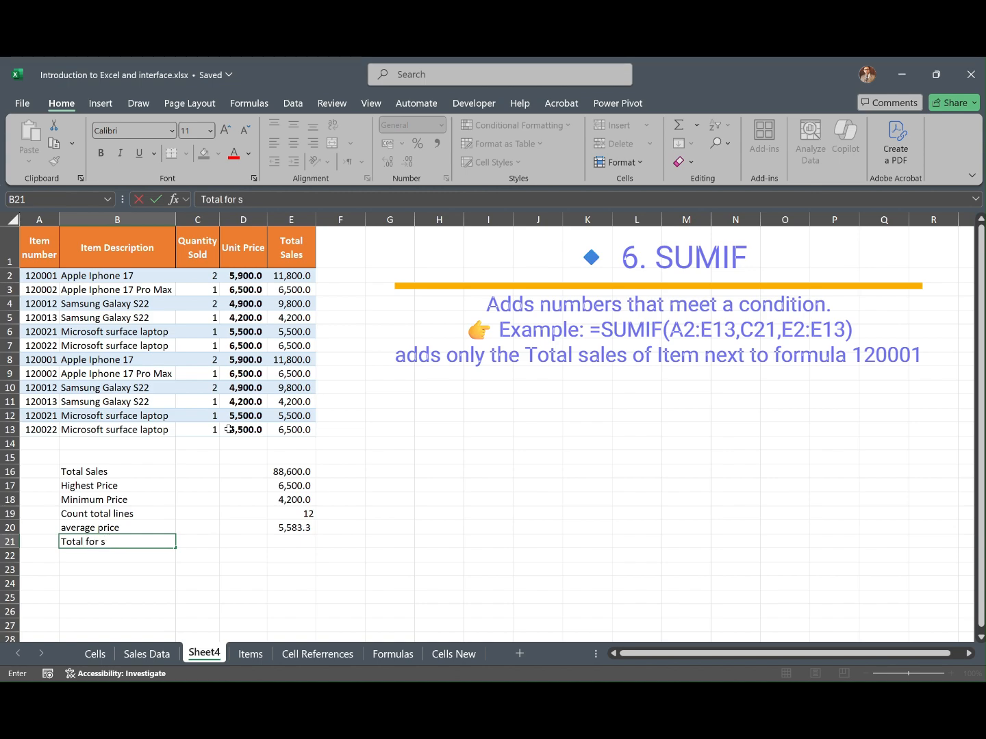
type("elected price")
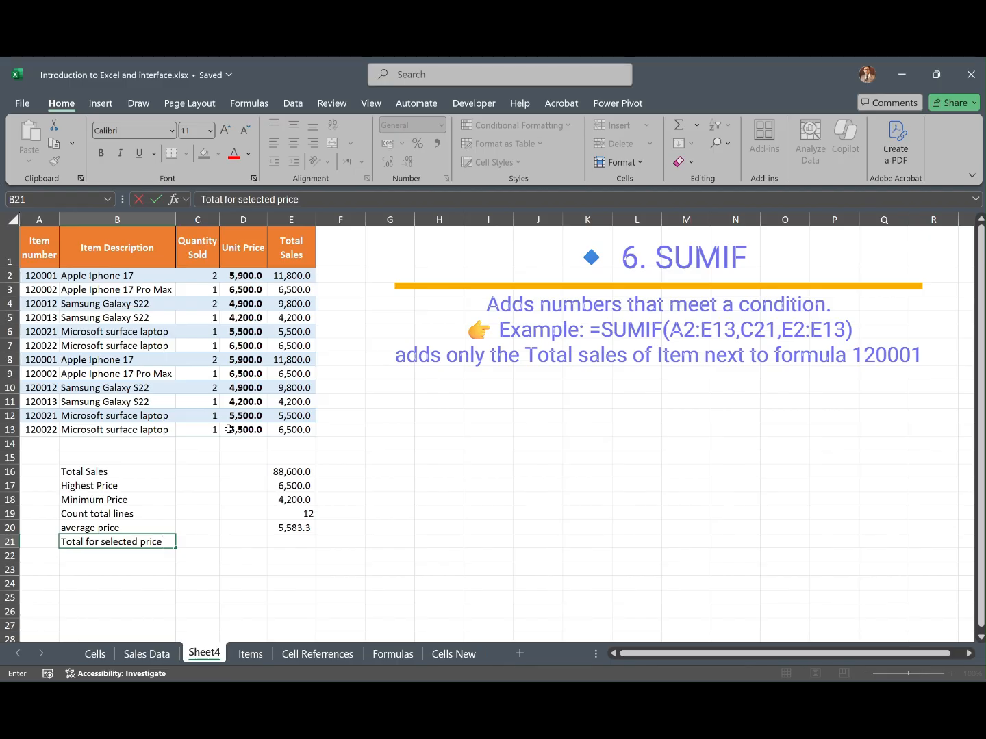
key("Tab")
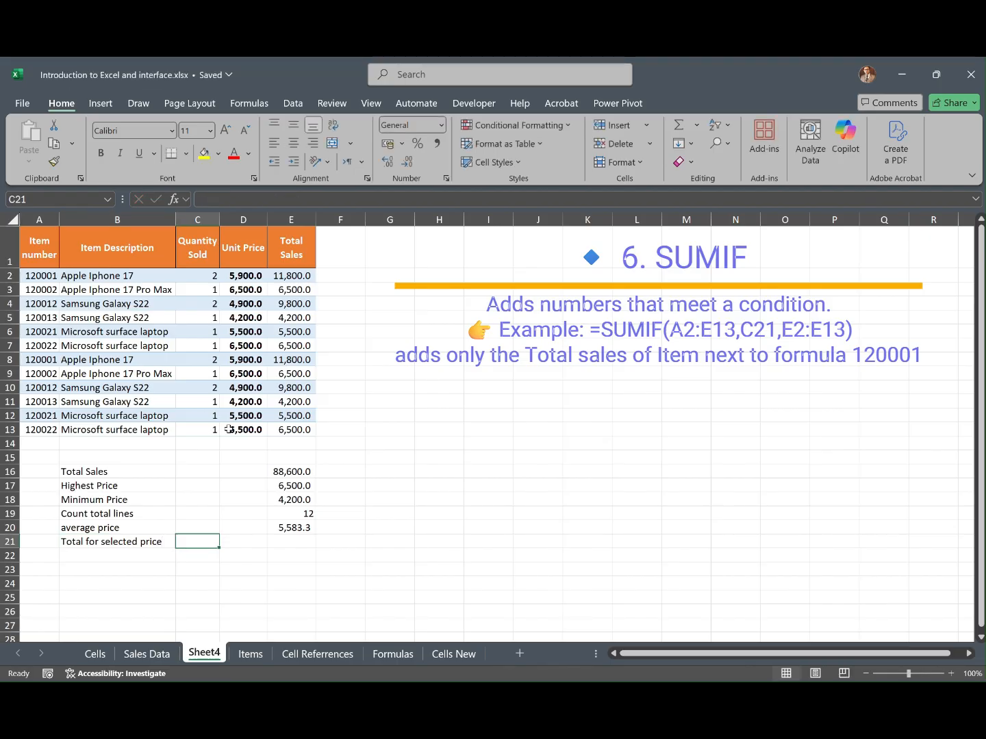
type("120001")
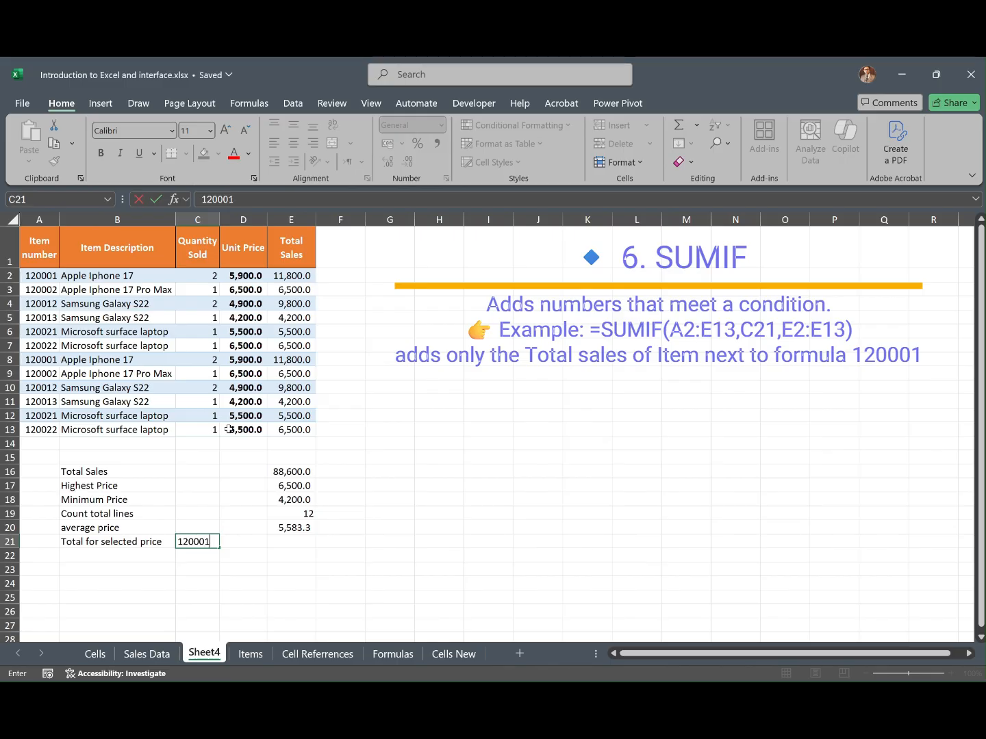
key("Tab")
key("Tab")
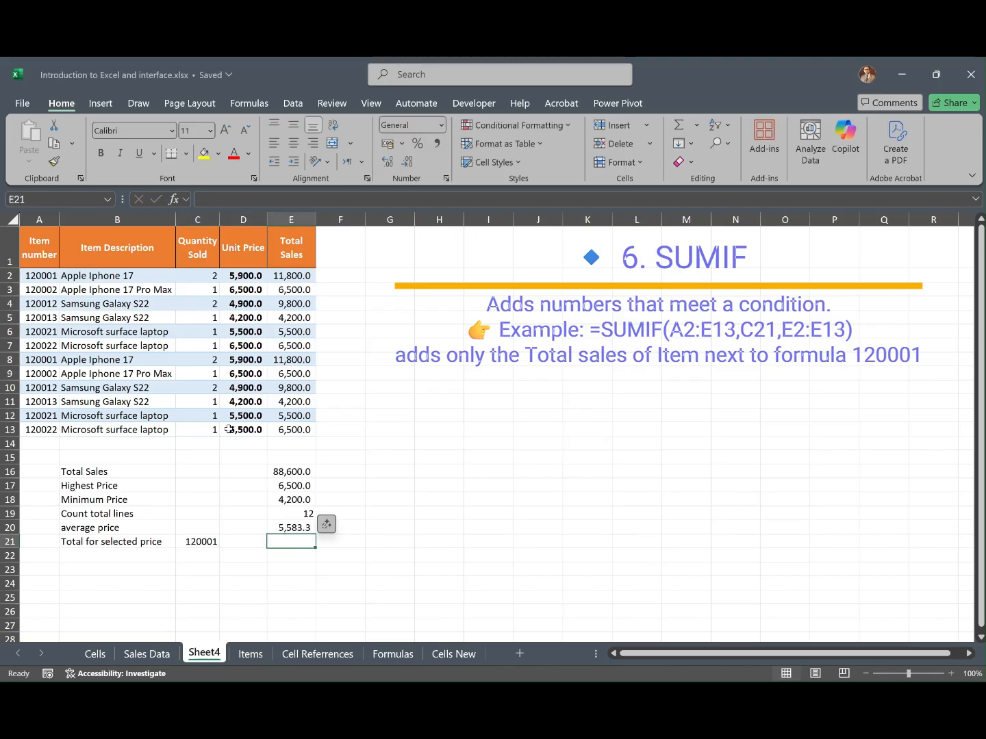
Sum the total sales of the item number given in C21 by entering =SUMIF(A2:E13,C21,E2:E13) in cell E21.
type("=")
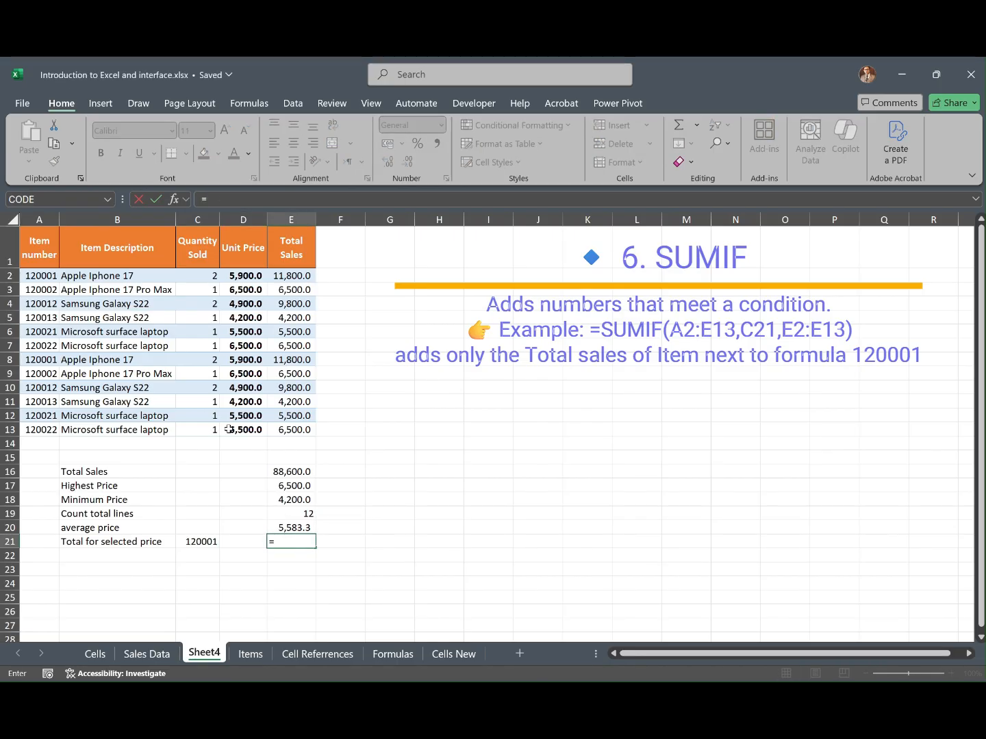
type("sum")
key("Down")
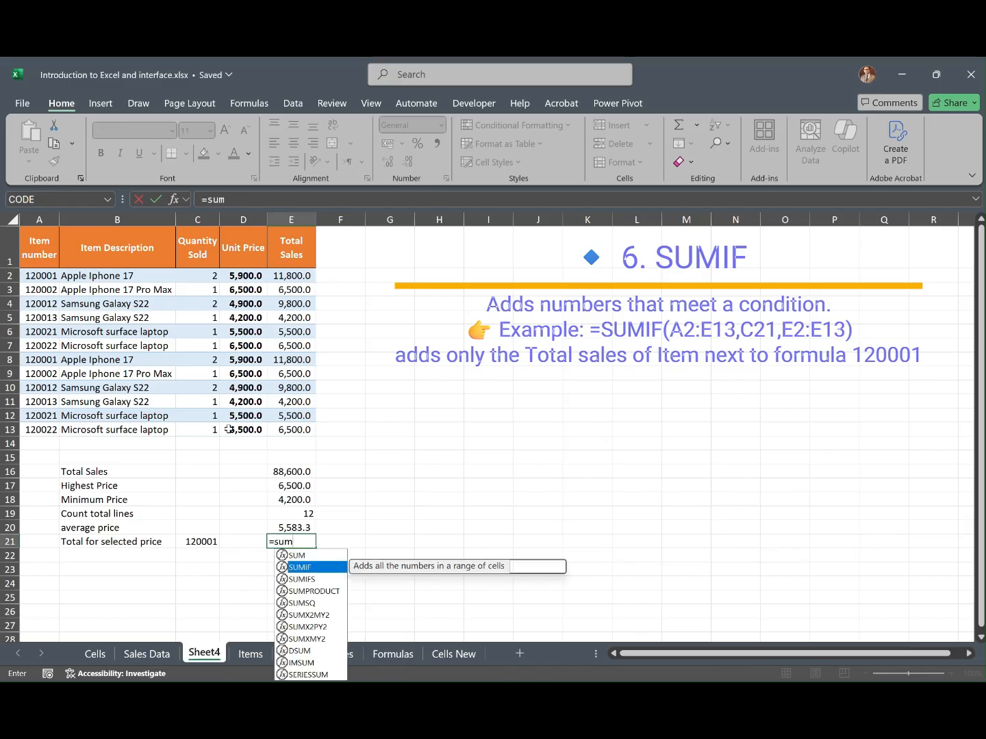
key("Tab")
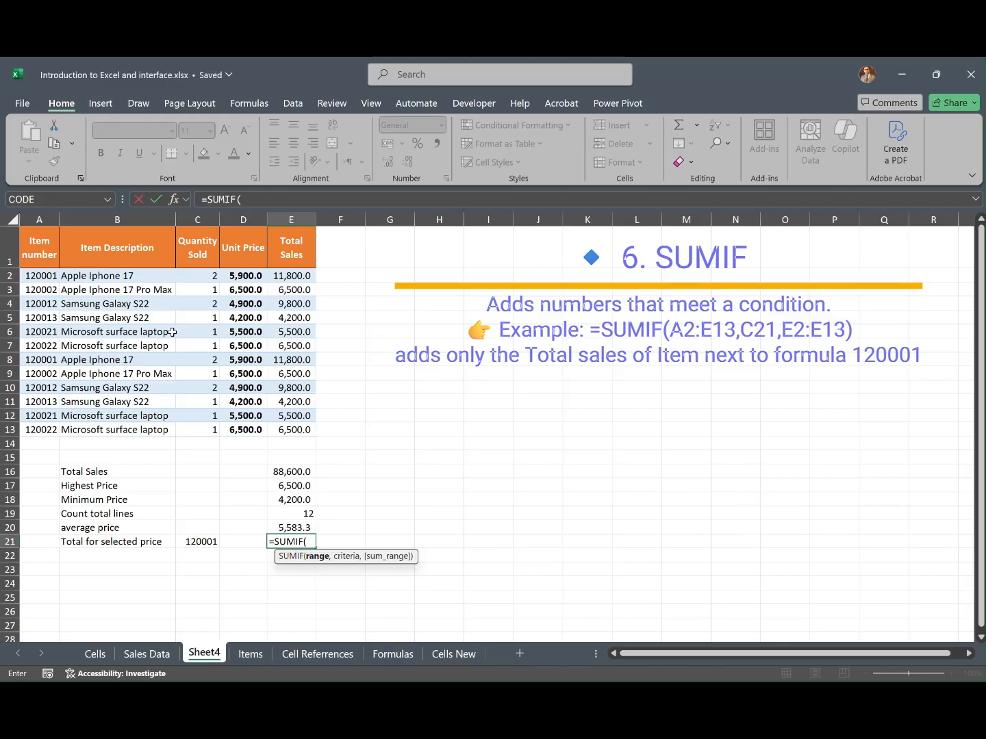
left_click_drag(46, 274, 289, 431)
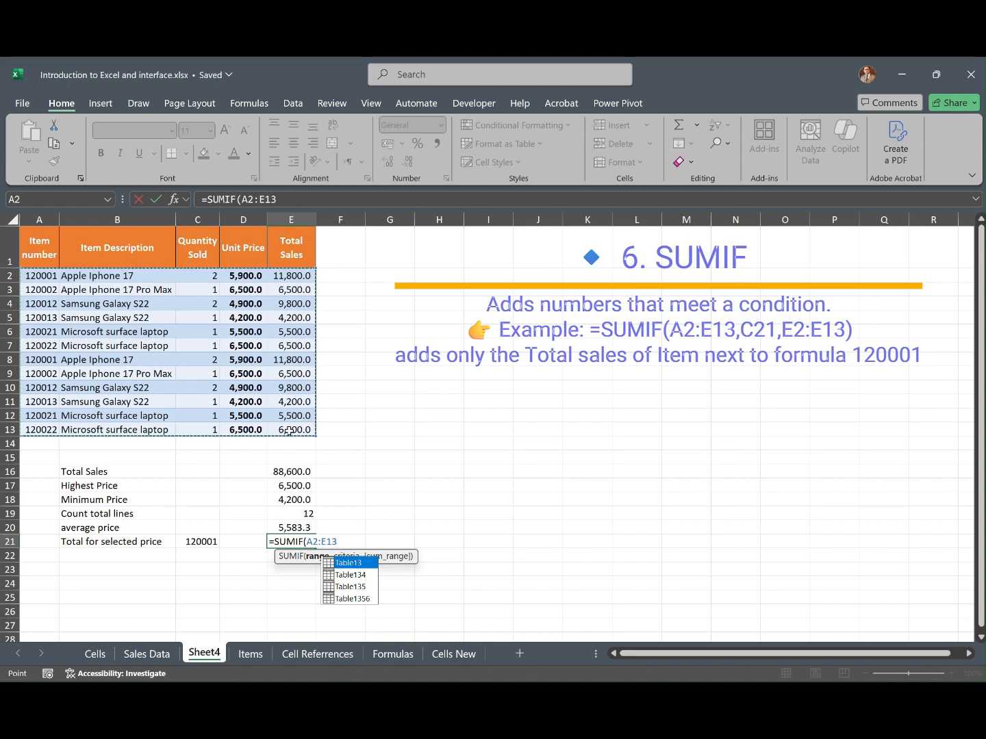
type(",")
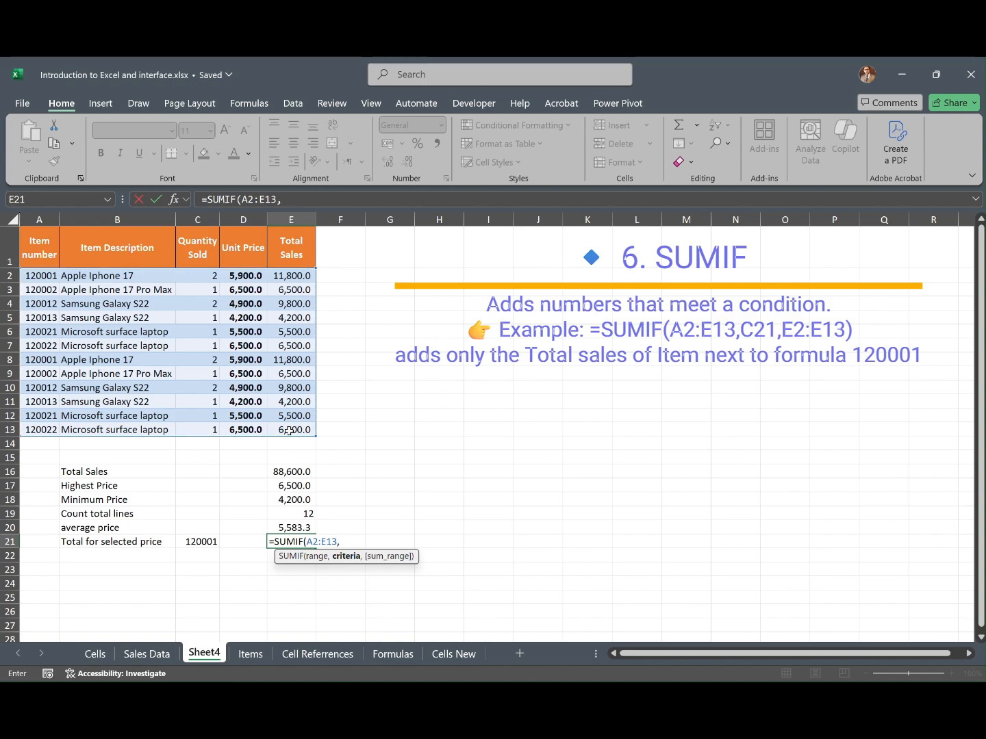
left_click(195, 541)
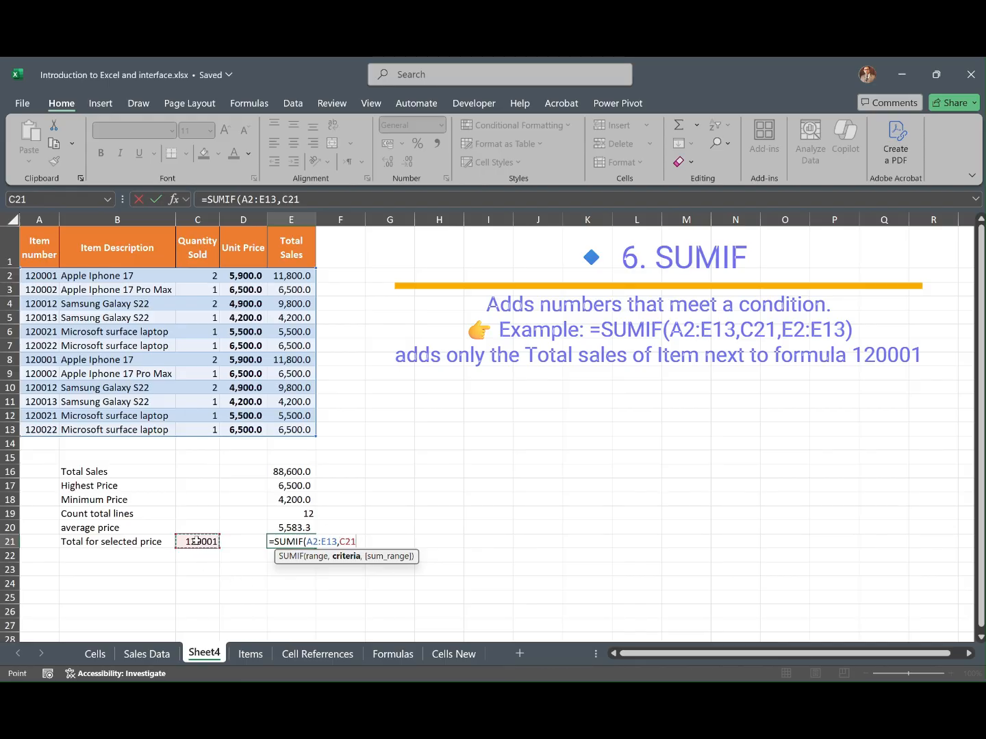
type(",")
left_click_drag(295, 274, 290, 429)
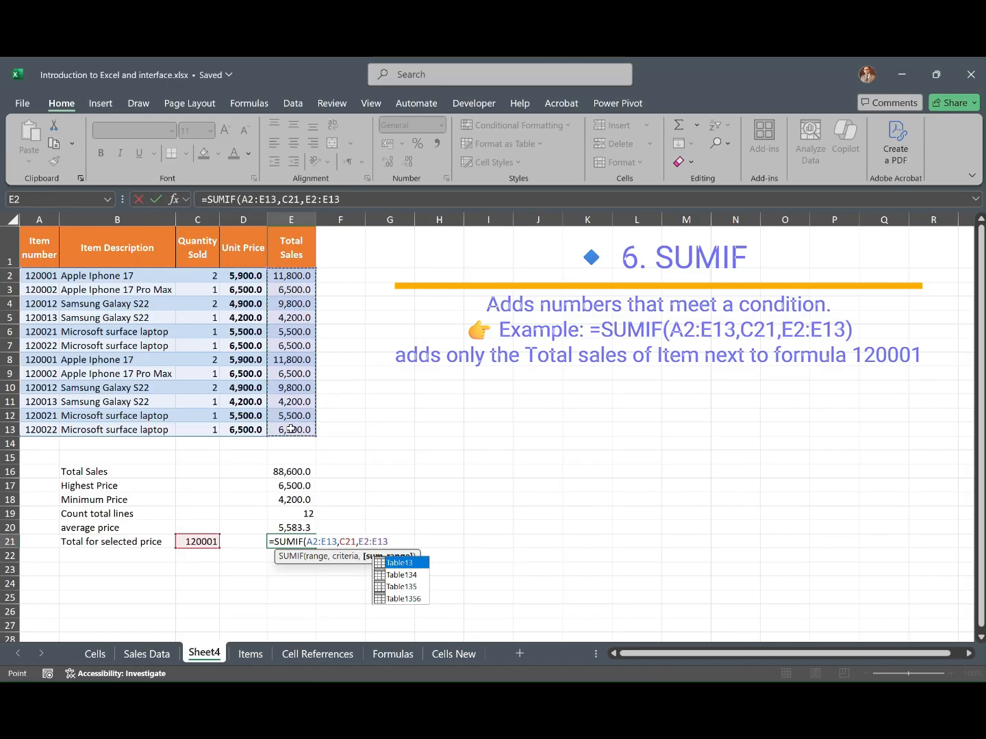
type(")")
key("Return")
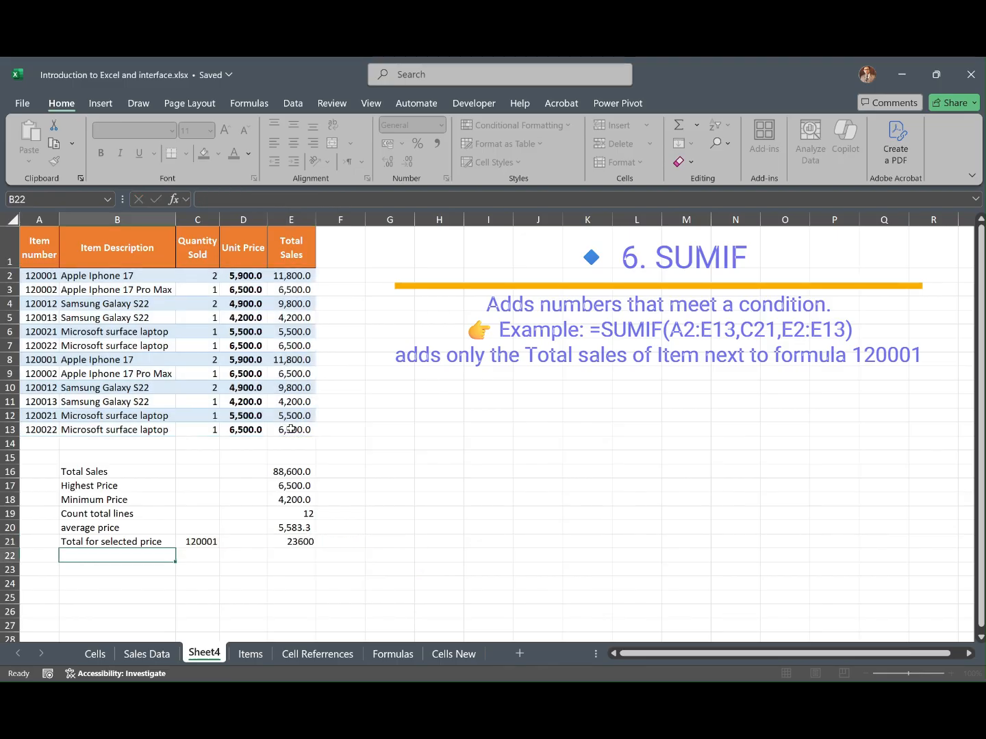
Change the item number criterion in cell C21 to 120002.
left_click(197, 541)
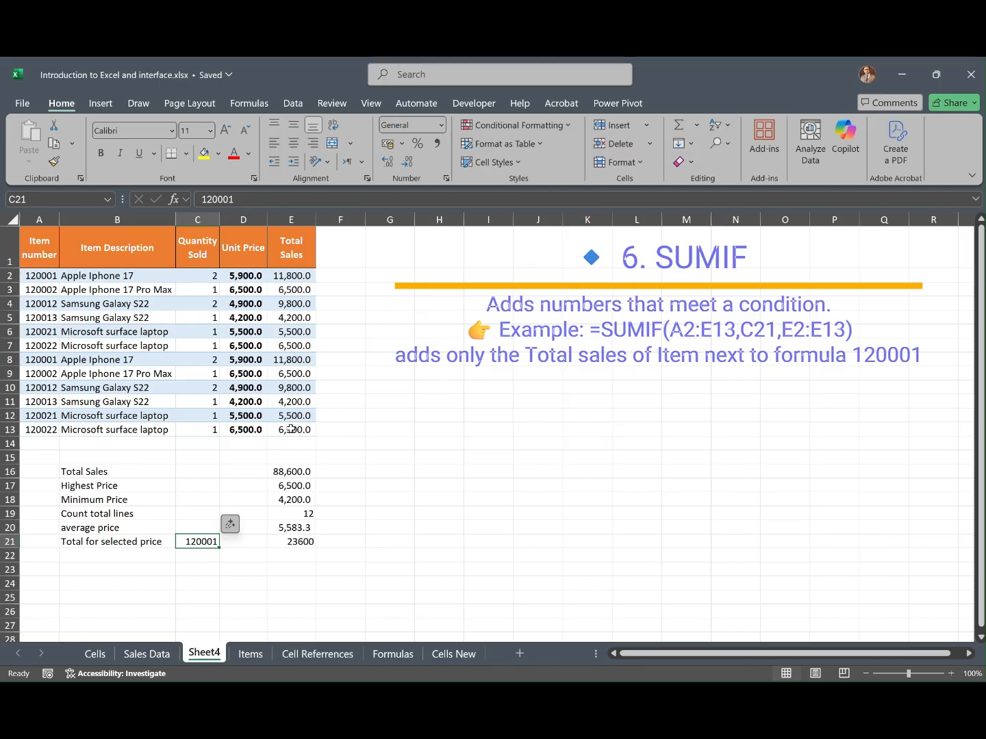
type("1200")
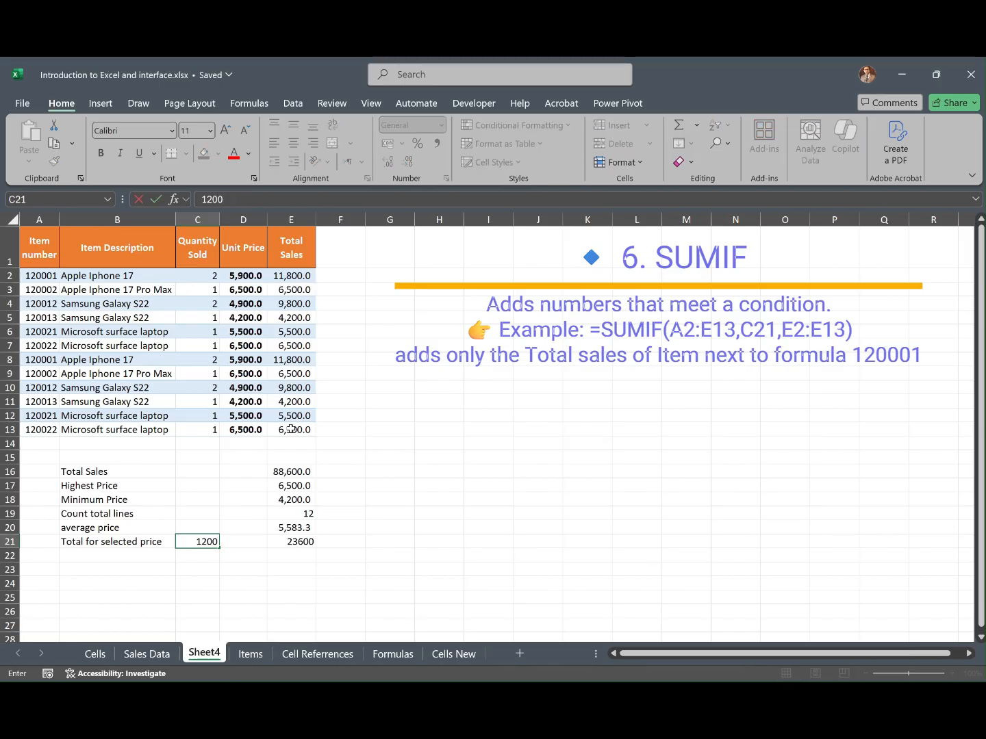
type("02")
key("Return")
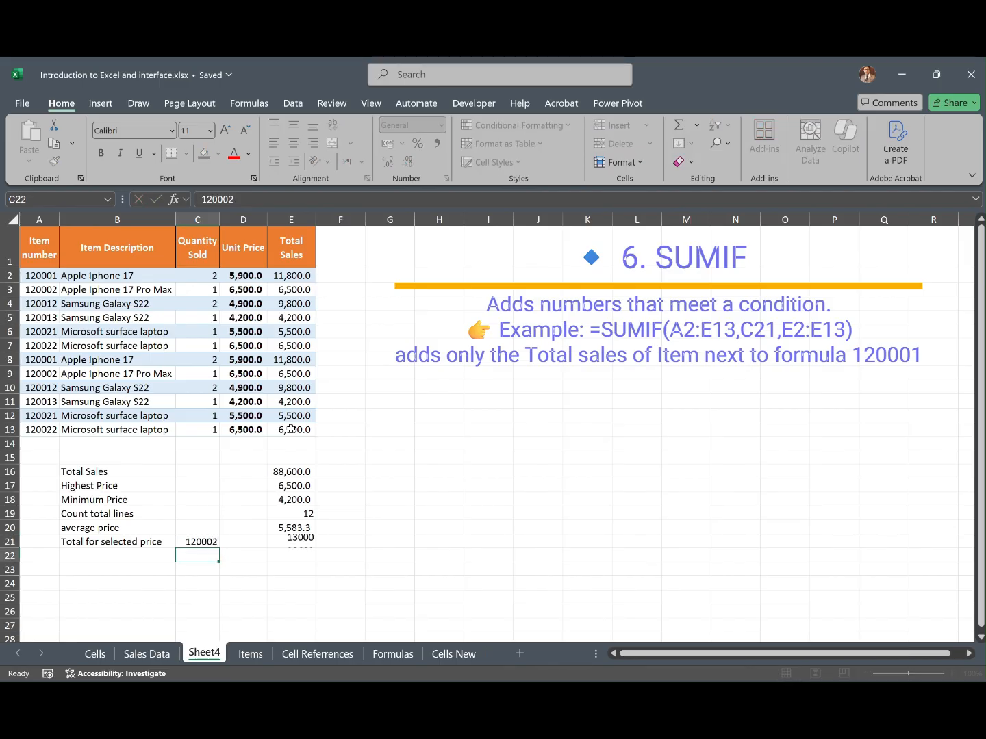
Enter the function name "SUMIF" as a note in cell F21, beside the conditional total.
key("Up")
key("Left")
key("Right")
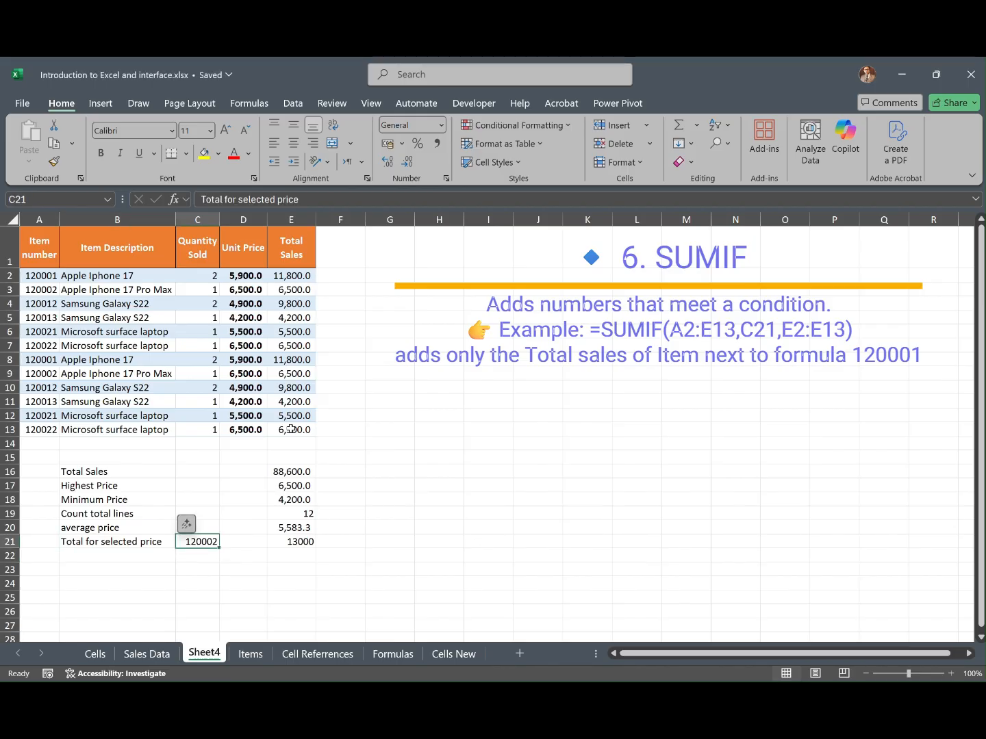
key("Right")
key("Right")
key("Right")
type("SUMI")
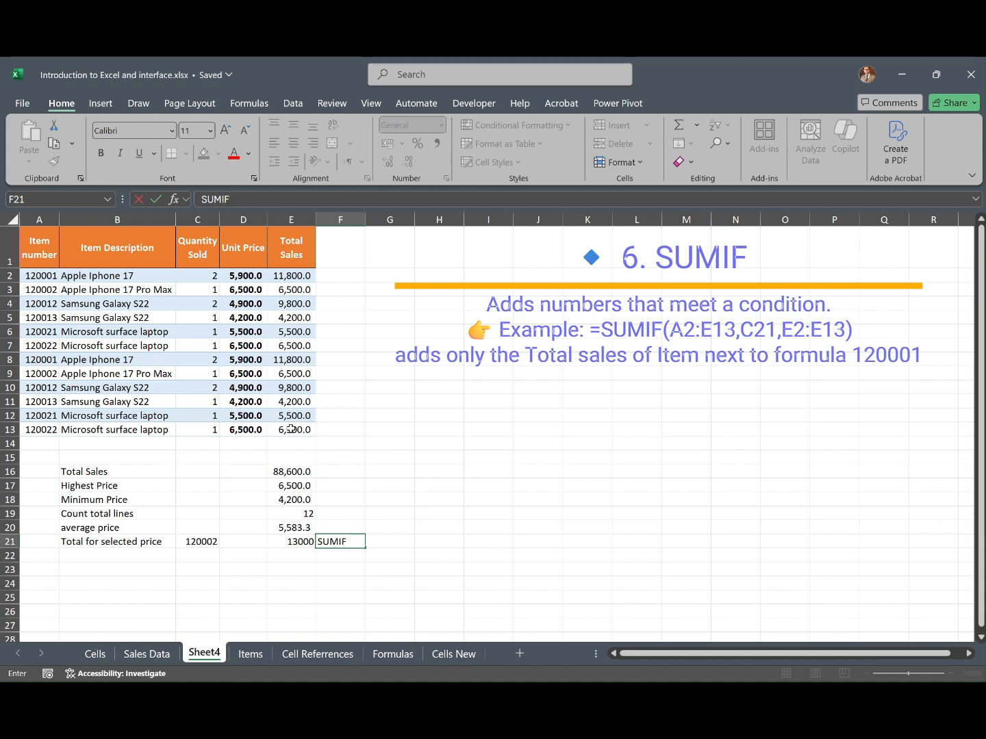
key("Up")
key("Down")
type("A")
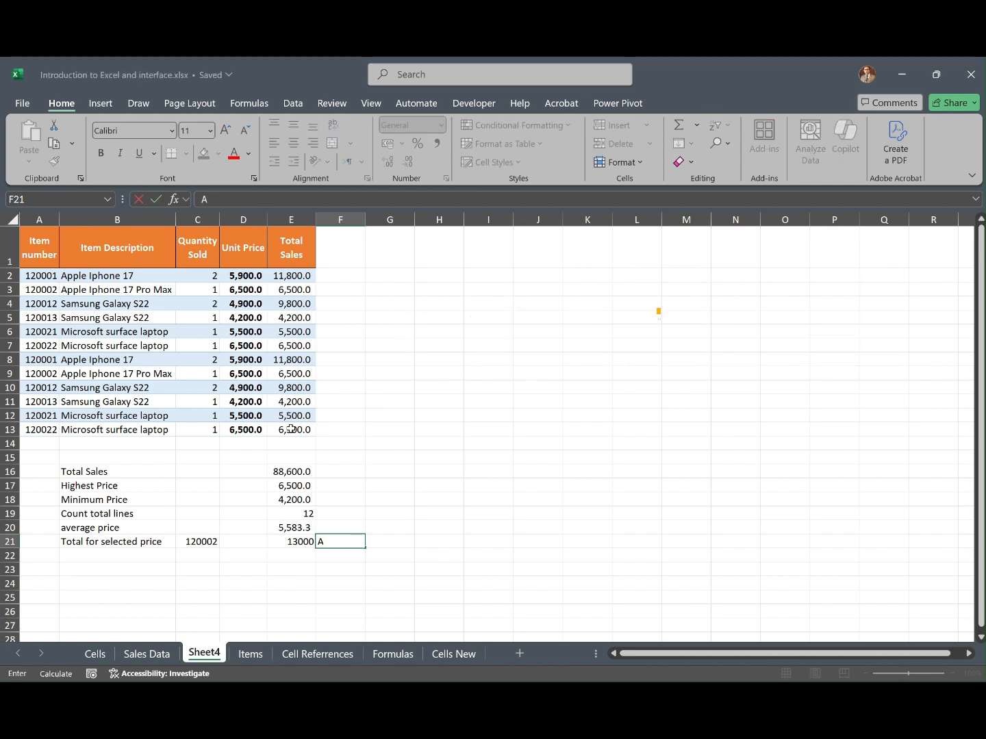
key("Escape")
key("Left")
key("Left")
key("Left")
key("Left")
key("Down")
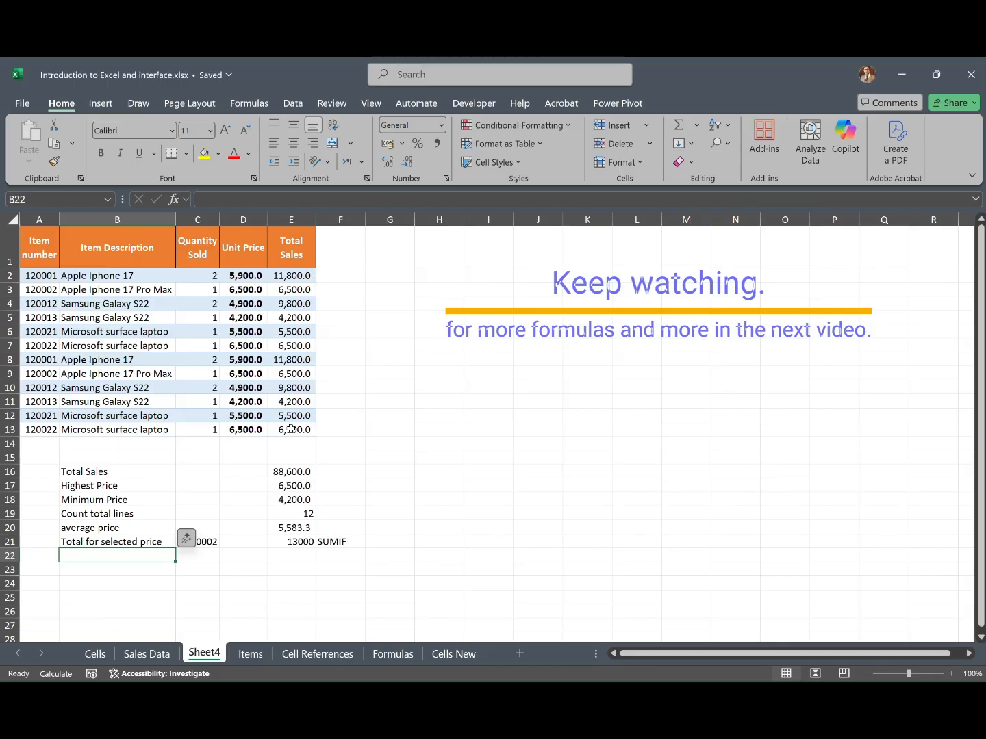